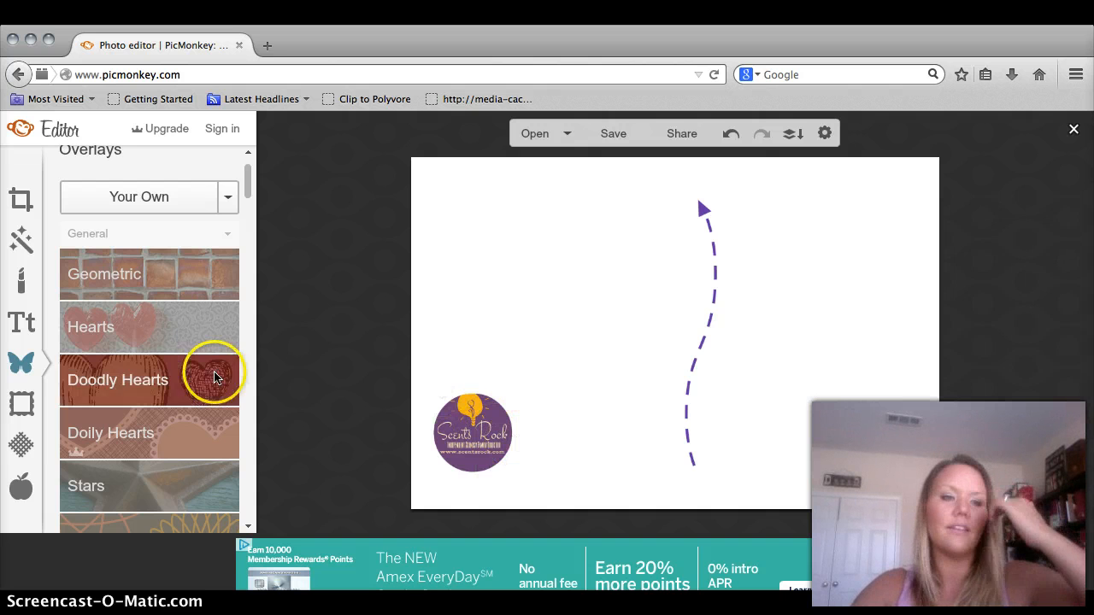
- Upload the round portrait photo from Downloads as a Your Own overlay
{"action": "left_click", "coordinate": [154, 195]}
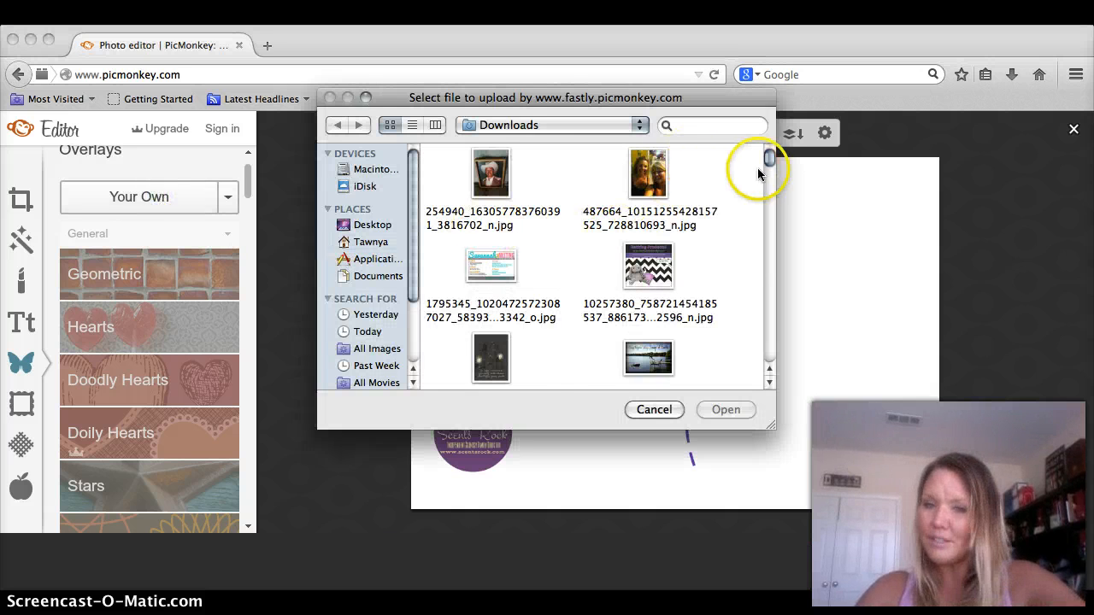
{"action": "left_click", "coordinate": [772, 191]}
{"action": "left_click", "coordinate": [766, 265]}
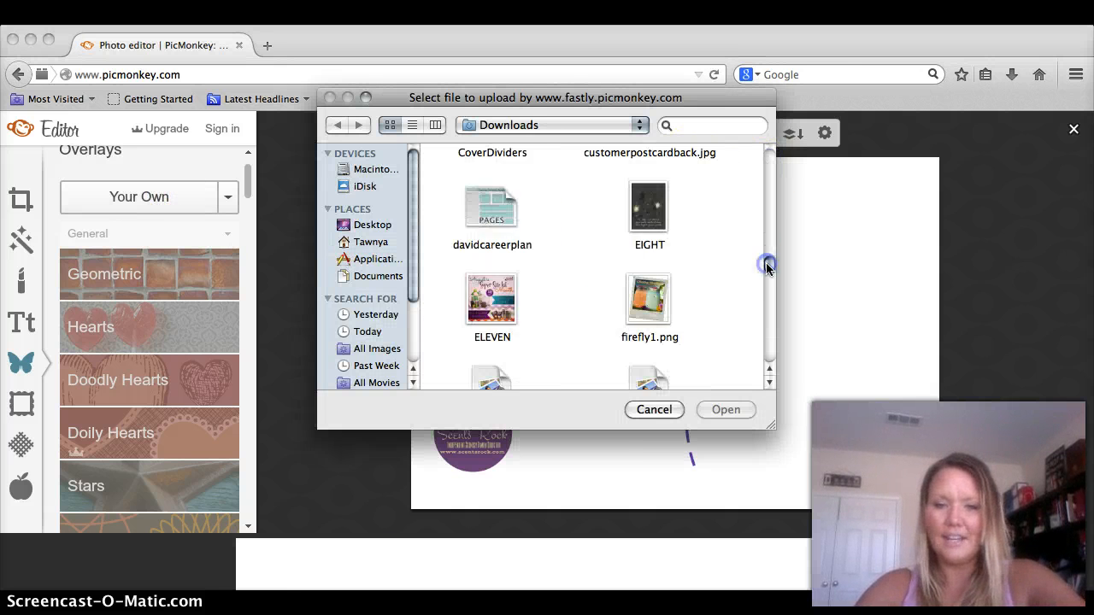
{"action": "left_click", "coordinate": [766, 268]}
{"action": "left_click", "coordinate": [650, 332]}
{"action": "double_click", "coordinate": [645, 341]}
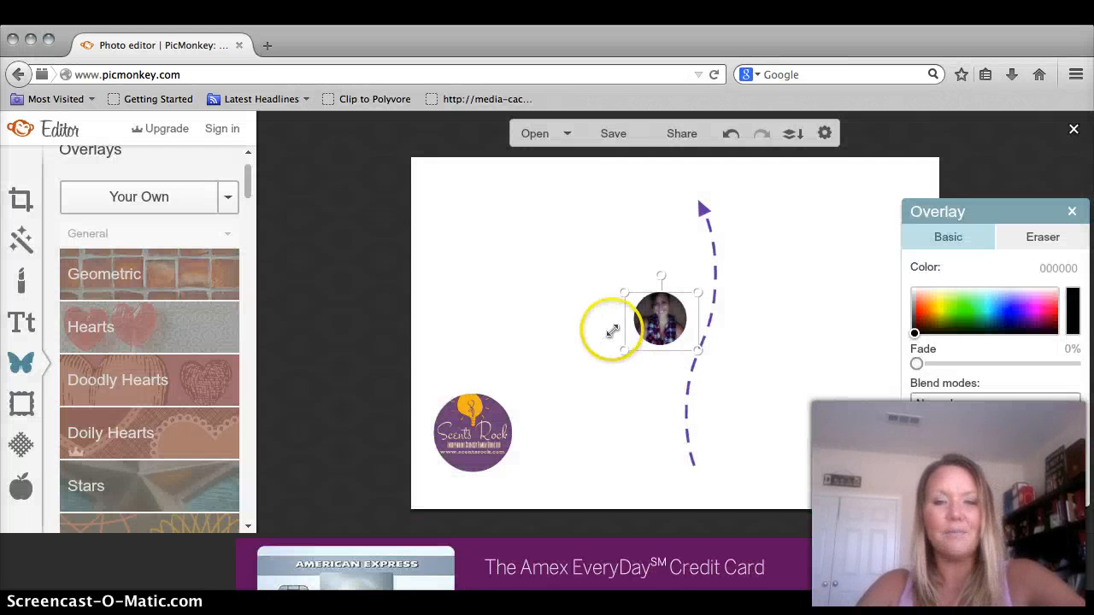
- Position the photo at bottom-left so it overlaps the logo's right side
{"action": "left_click_drag", "start_coordinate": [652, 315], "coordinate": [587, 370]}
{"action": "left_click_drag", "start_coordinate": [558, 414], "coordinate": [516, 444]}
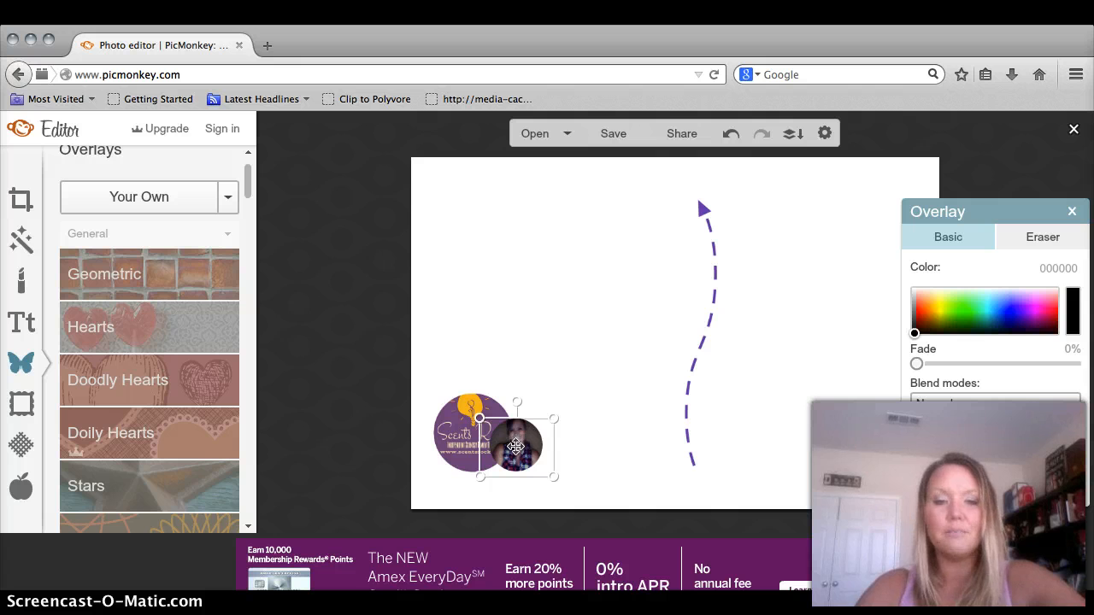
{"action": "left_click_drag", "start_coordinate": [516, 448], "coordinate": [588, 400]}
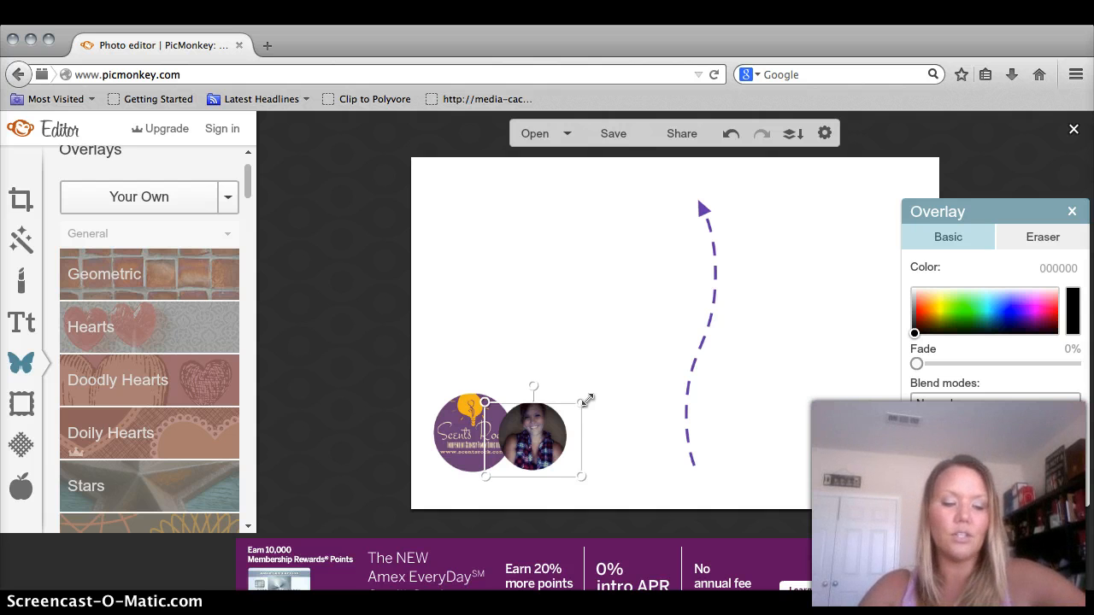
- Send the portrait photo backward behind the logo and nudge it slightly down-left
{"action": "right_click", "coordinate": [543, 425]}
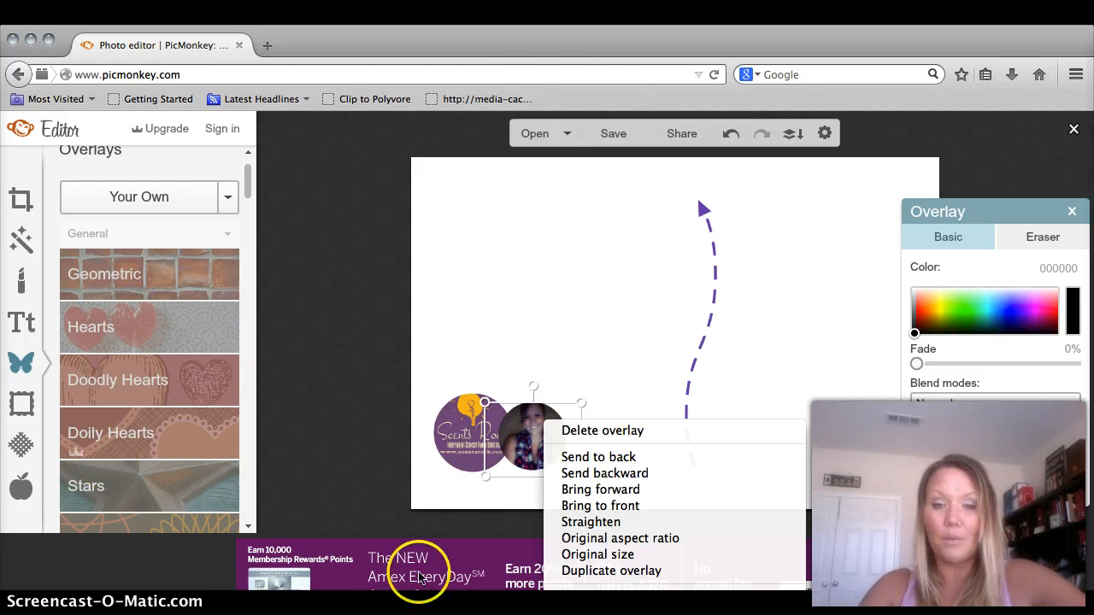
{"action": "left_click", "coordinate": [641, 478]}
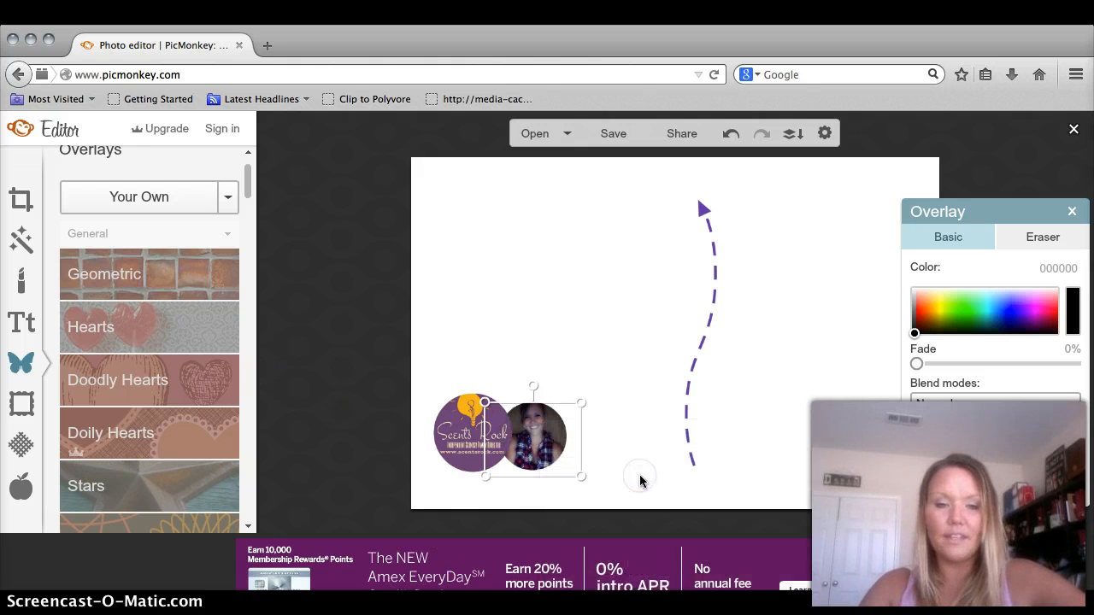
{"action": "mouse_move", "coordinate": [524, 440]}
{"action": "left_mouse_down"}
{"action": "mouse_move", "coordinate": [520, 448]}
{"action": "mouse_move", "coordinate": [470, 435]}
{"action": "mouse_move", "coordinate": [524, 447]}
{"action": "mouse_move", "coordinate": [516, 454]}
{"action": "left_mouse_up"}
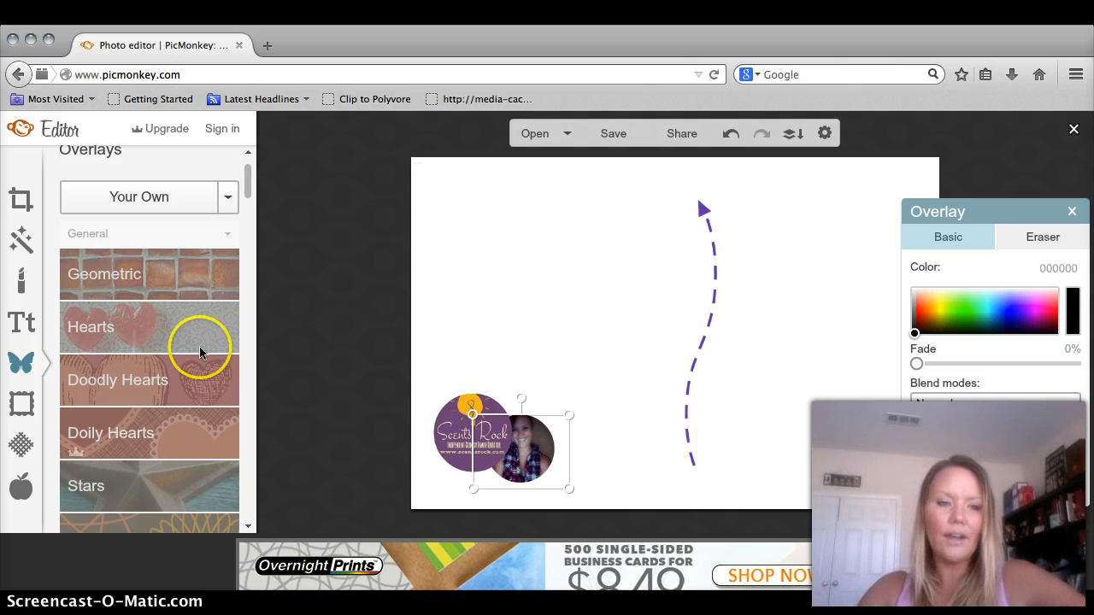
- Add the Place Stamp Here overlay from the Postal category to the card
{"action": "left_click", "coordinate": [21, 408]}
{"action": "left_click", "coordinate": [21, 363]}
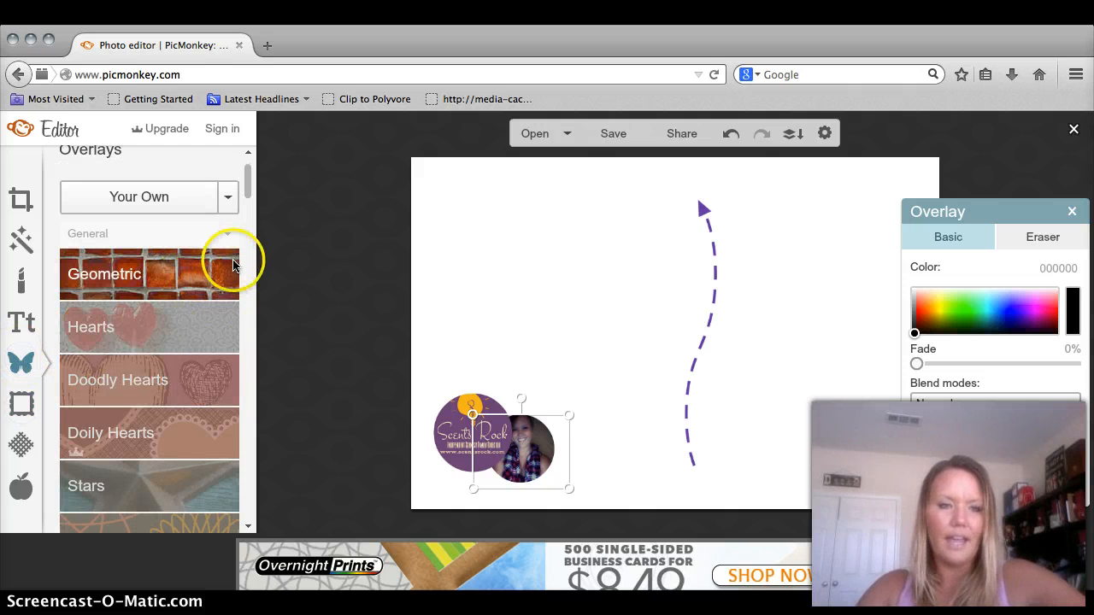
{"action": "left_click", "coordinate": [243, 275]}
{"action": "scroll", "coordinate": [242, 239], "scroll_direction": "down", "scroll_amount": 2}
{"action": "left_click_drag", "start_coordinate": [245, 198], "coordinate": [248, 335]}
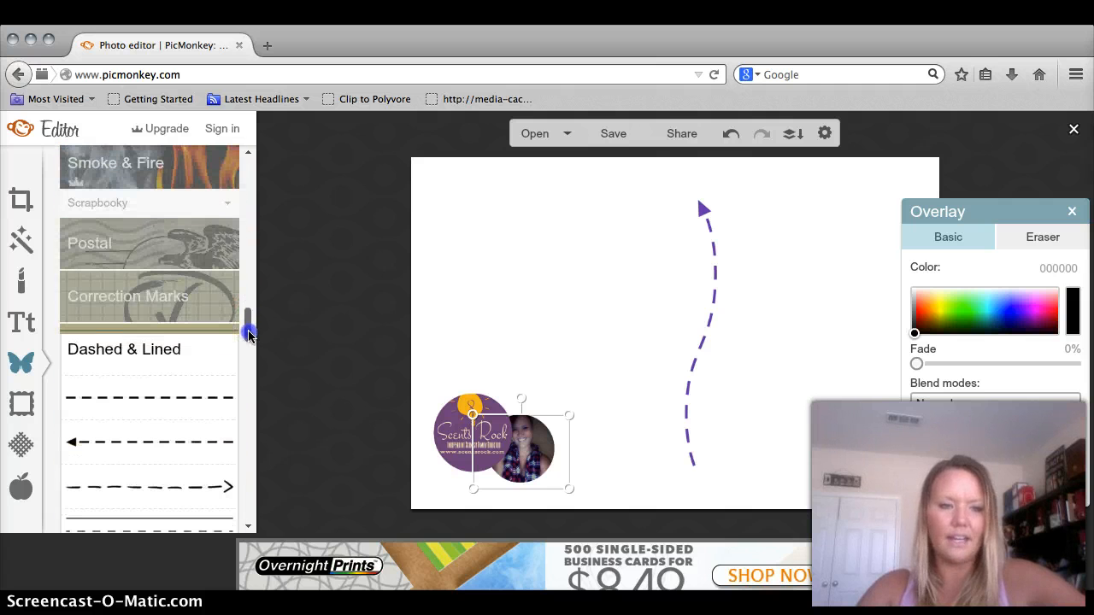
{"action": "left_click", "coordinate": [175, 248]}
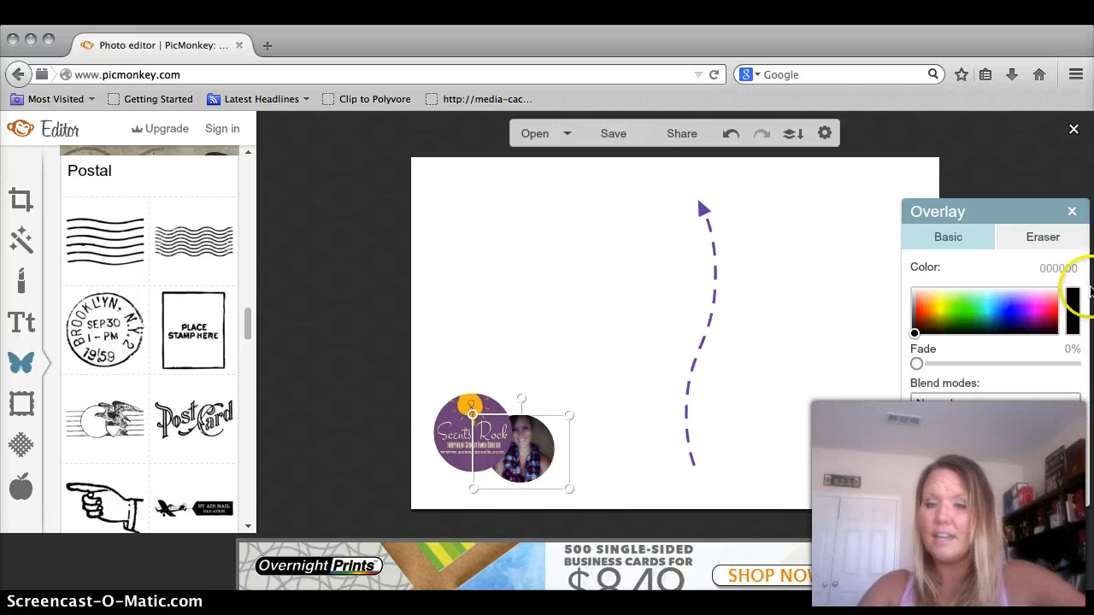
{"action": "left_click", "coordinate": [1072, 211]}
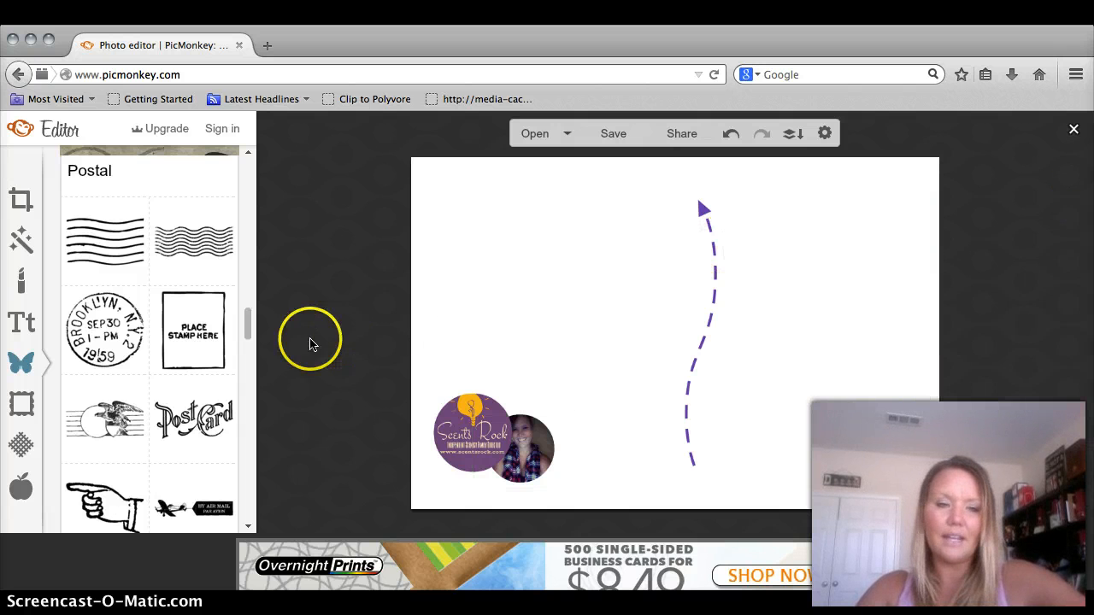
{"action": "left_click", "coordinate": [196, 318]}
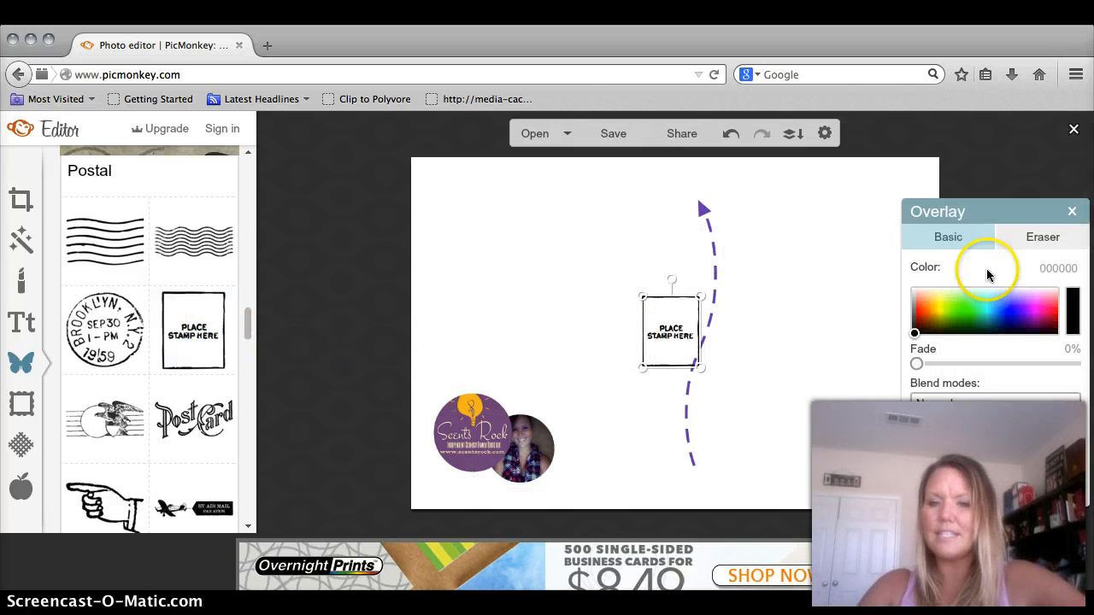
- Move the stamp box to the top-right corner and tint it gray 676767
{"action": "left_click_drag", "start_coordinate": [672, 326], "coordinate": [904, 209]}
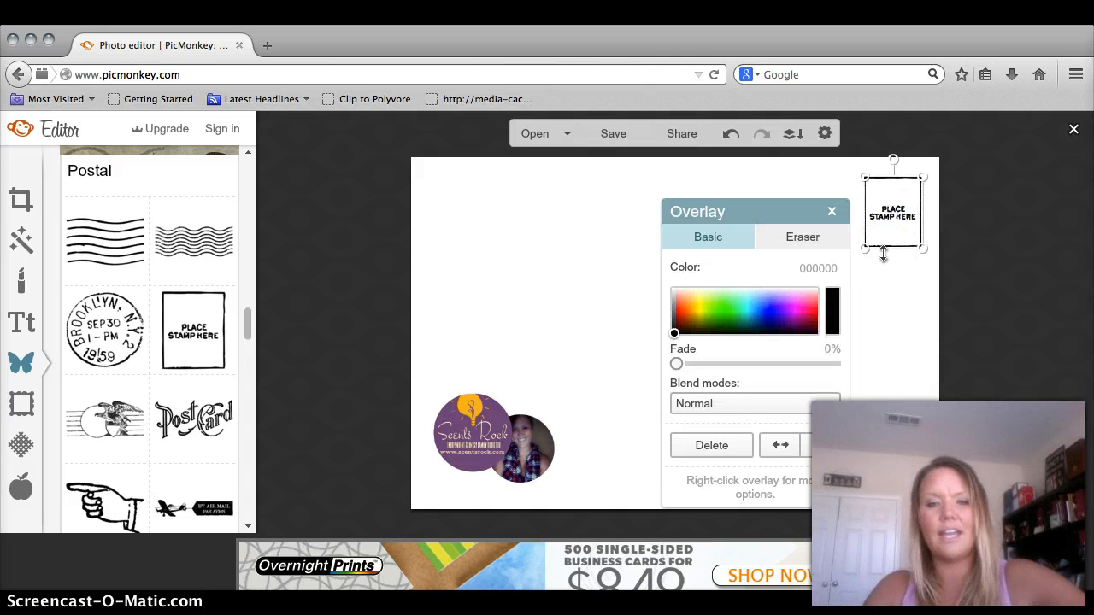
{"action": "left_click", "coordinate": [675, 312]}
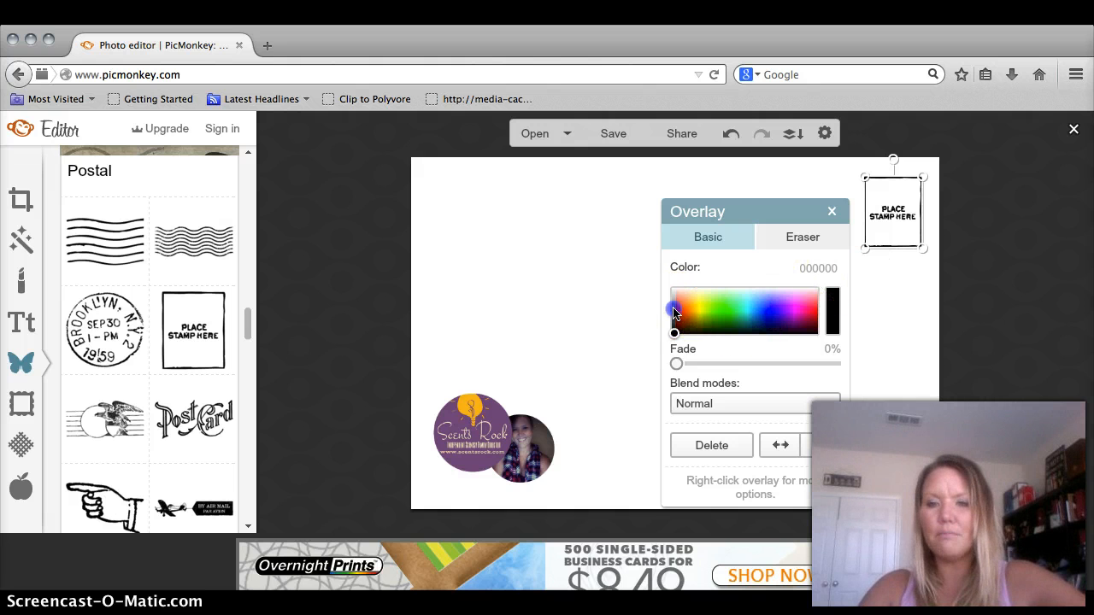
{"action": "left_click", "coordinate": [674, 317]}
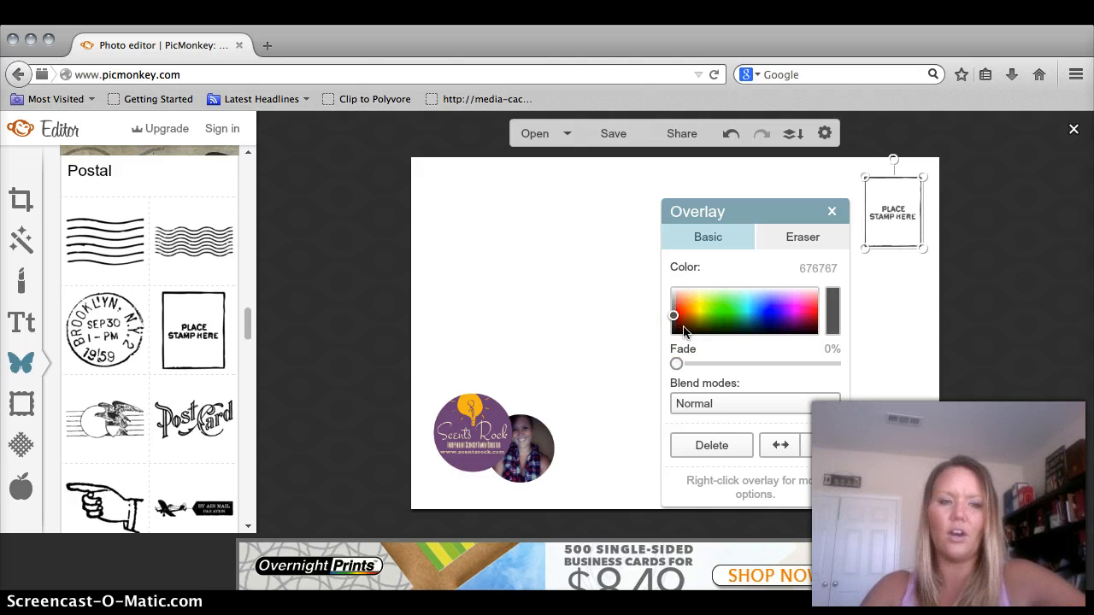
{"action": "left_click", "coordinate": [831, 211]}
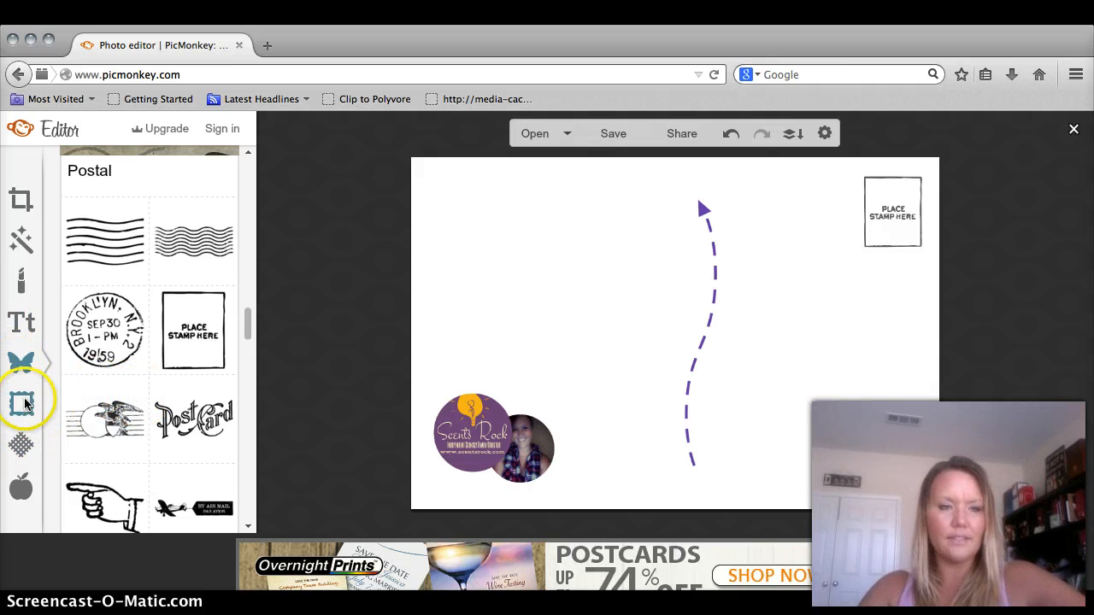
- Add the plain Engraved Banners scroll and place it right of the dashed arrow, widened leftward
{"action": "left_click", "coordinate": [162, 184]}
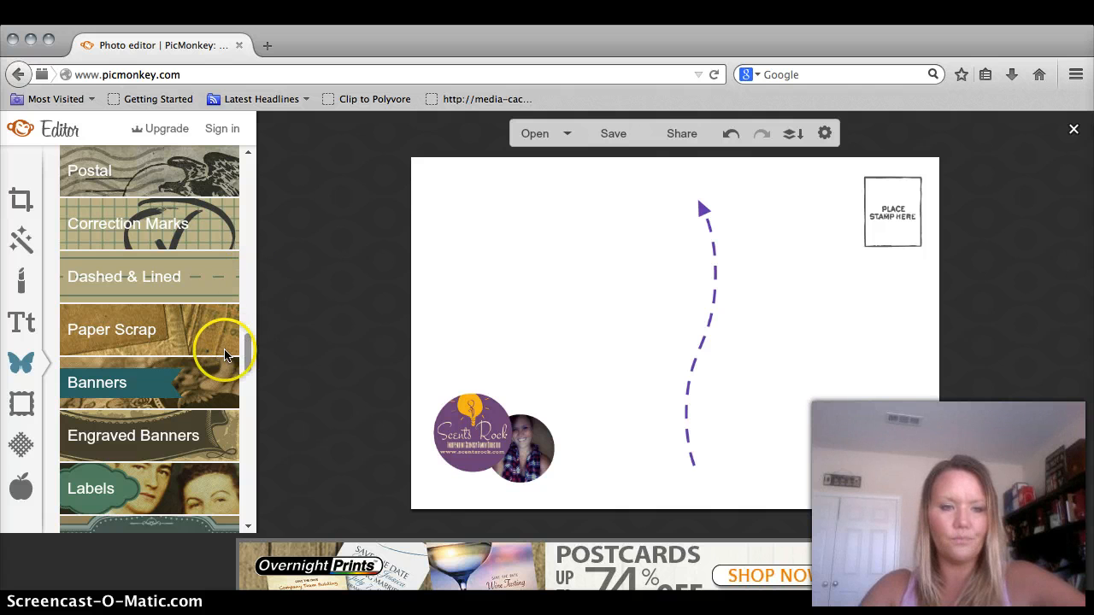
{"action": "left_click", "coordinate": [160, 431]}
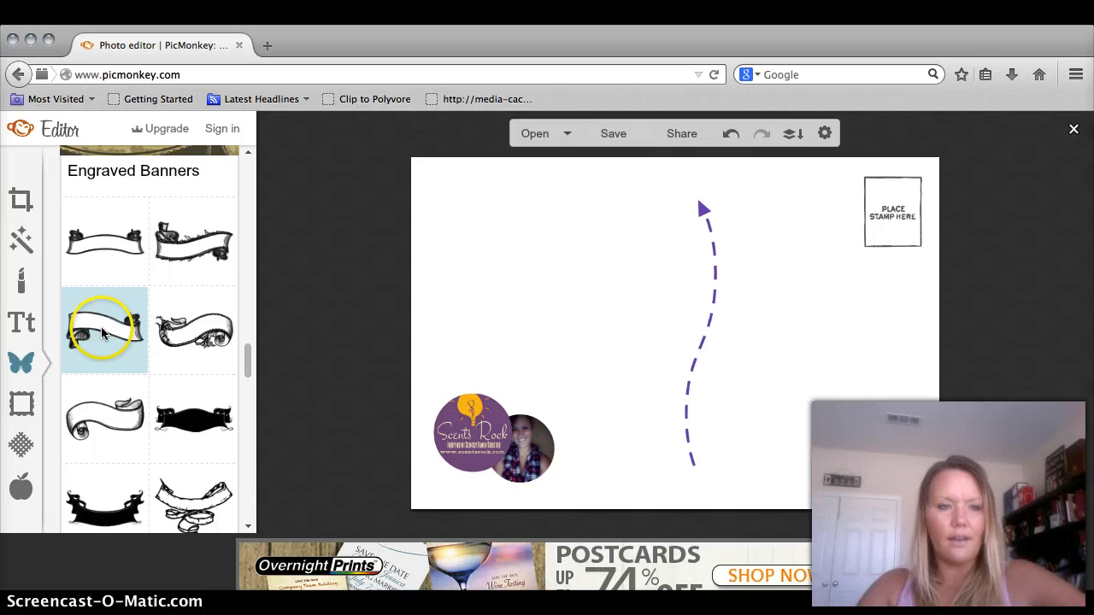
{"action": "left_click", "coordinate": [107, 248]}
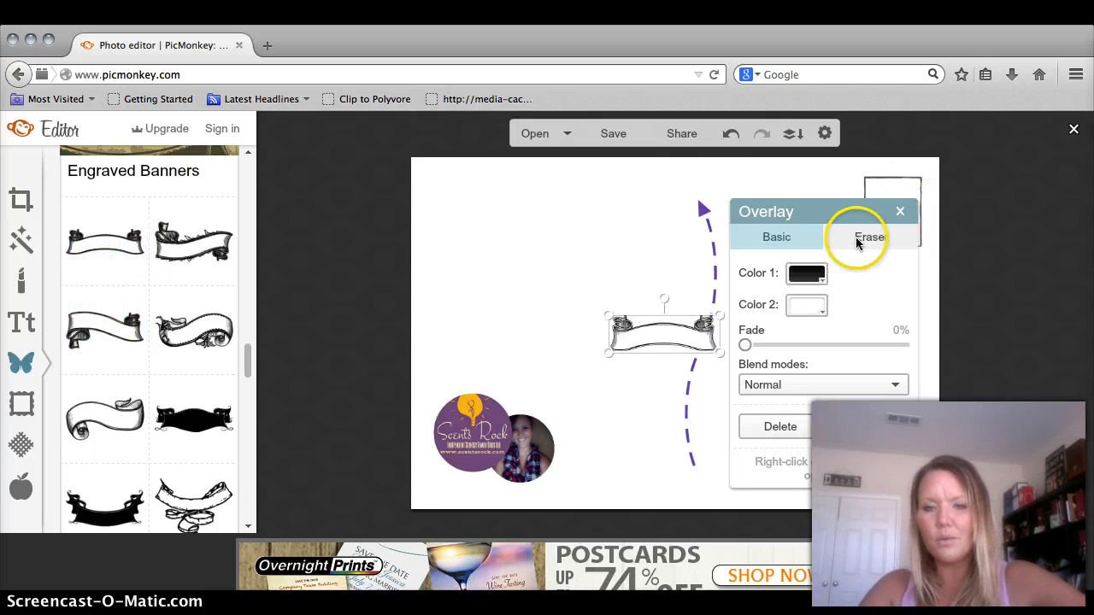
{"action": "left_click_drag", "start_coordinate": [859, 212], "coordinate": [1043, 196]}
{"action": "left_click_drag", "start_coordinate": [703, 333], "coordinate": [838, 320]}
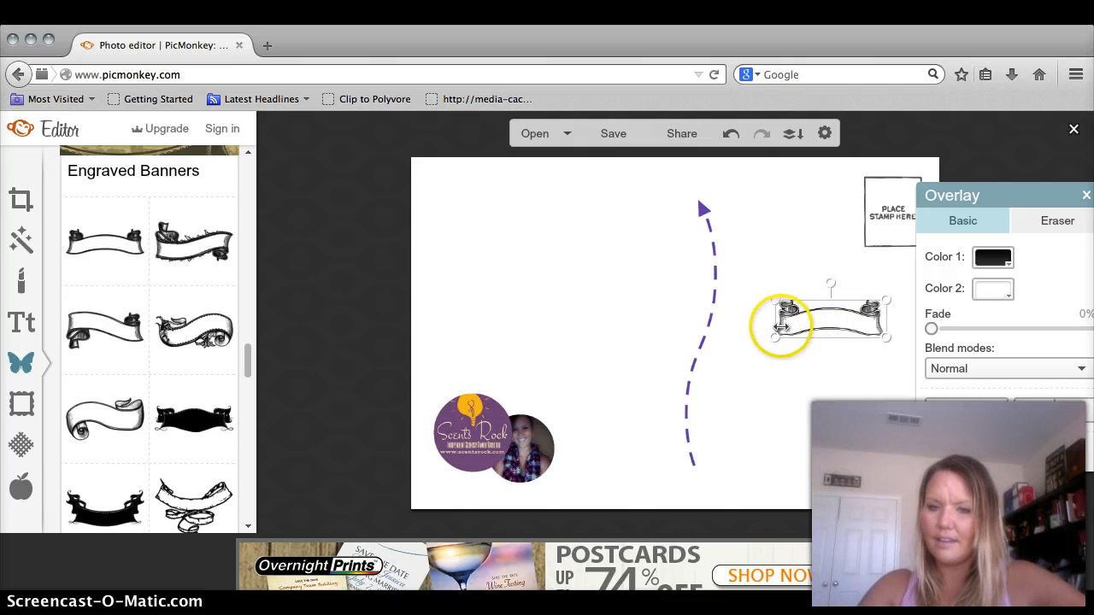
{"action": "left_click_drag", "start_coordinate": [781, 326], "coordinate": [758, 321]}
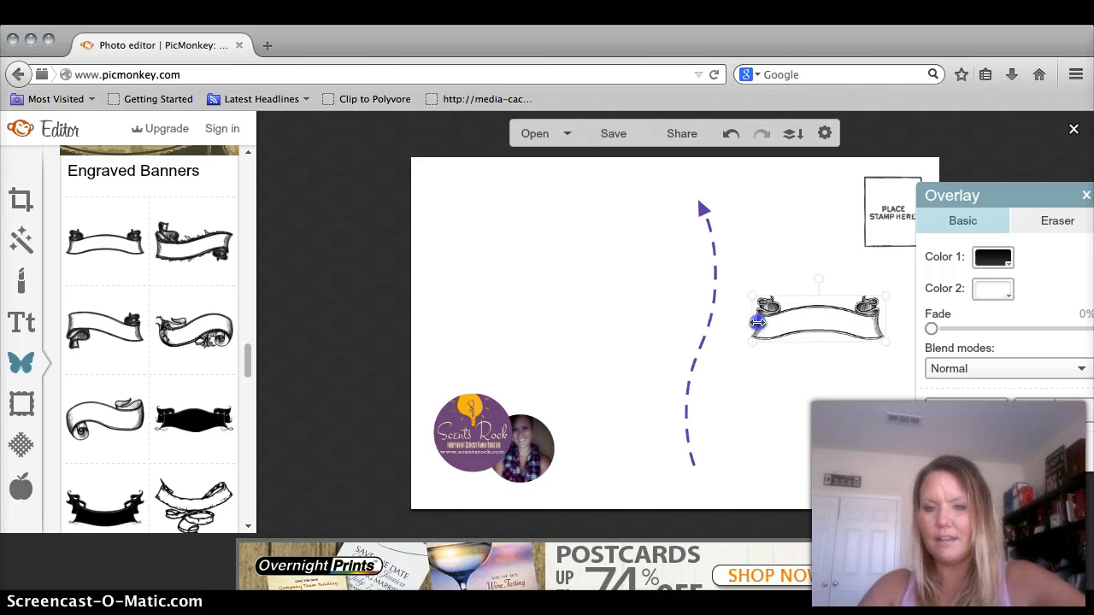
{"action": "left_click_drag", "start_coordinate": [832, 321], "coordinate": [831, 306]}
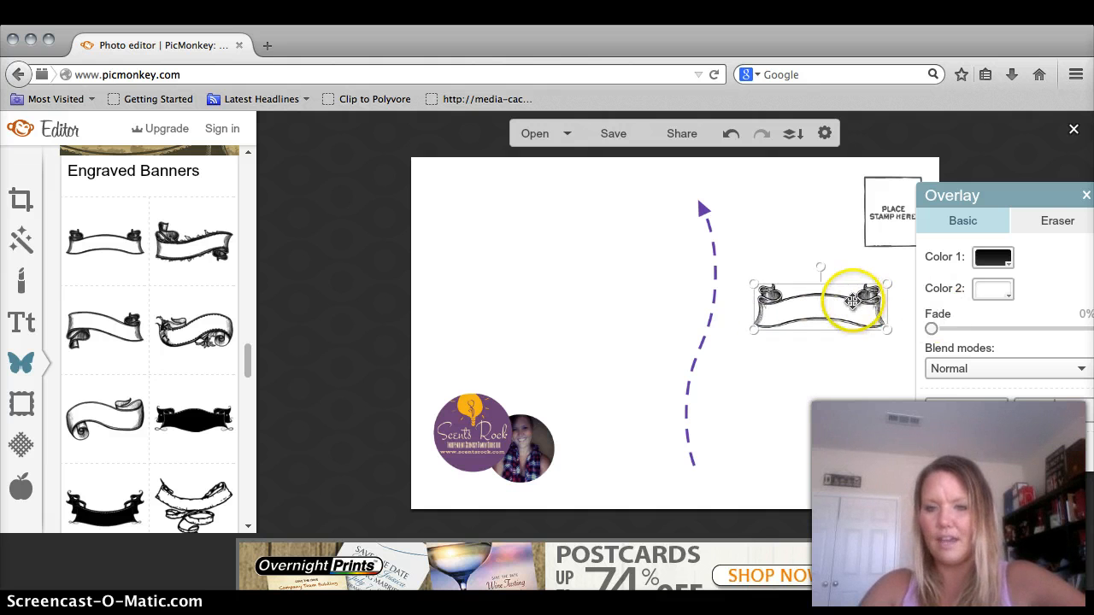
- Nudge the banner slightly right and recolor its outline gray 5c5c5c
{"action": "left_click_drag", "start_coordinate": [1040, 200], "coordinate": [1089, 249]}
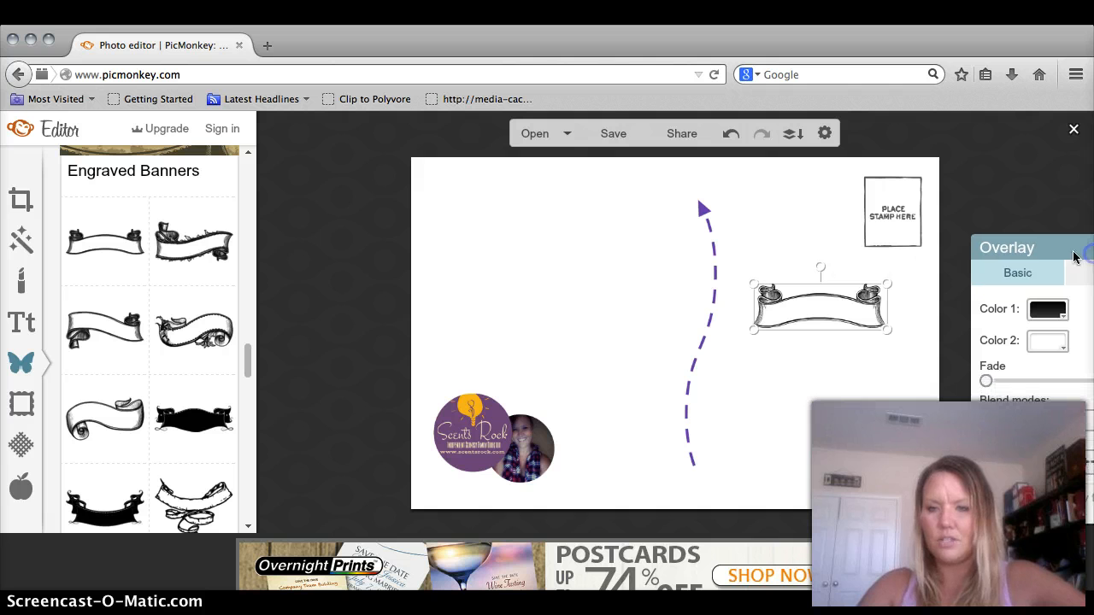
{"action": "left_click", "coordinate": [828, 308]}
{"action": "left_click_drag", "start_coordinate": [835, 308], "coordinate": [842, 309]}
{"action": "left_click", "coordinate": [1082, 248]}
{"action": "left_click_drag", "start_coordinate": [1082, 248], "coordinate": [1017, 200]}
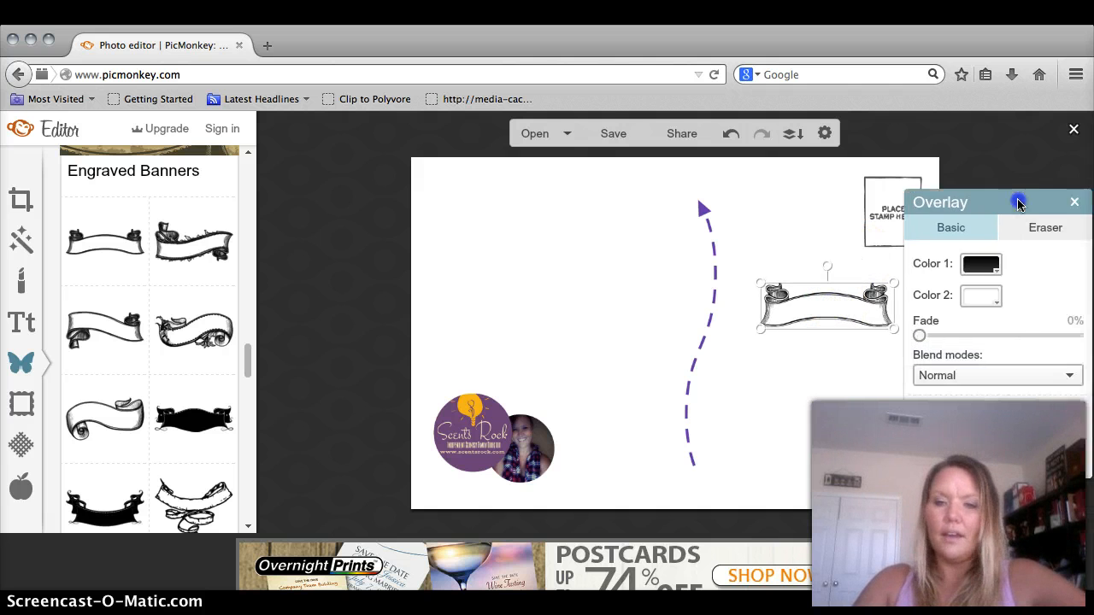
{"action": "left_click", "coordinate": [973, 269]}
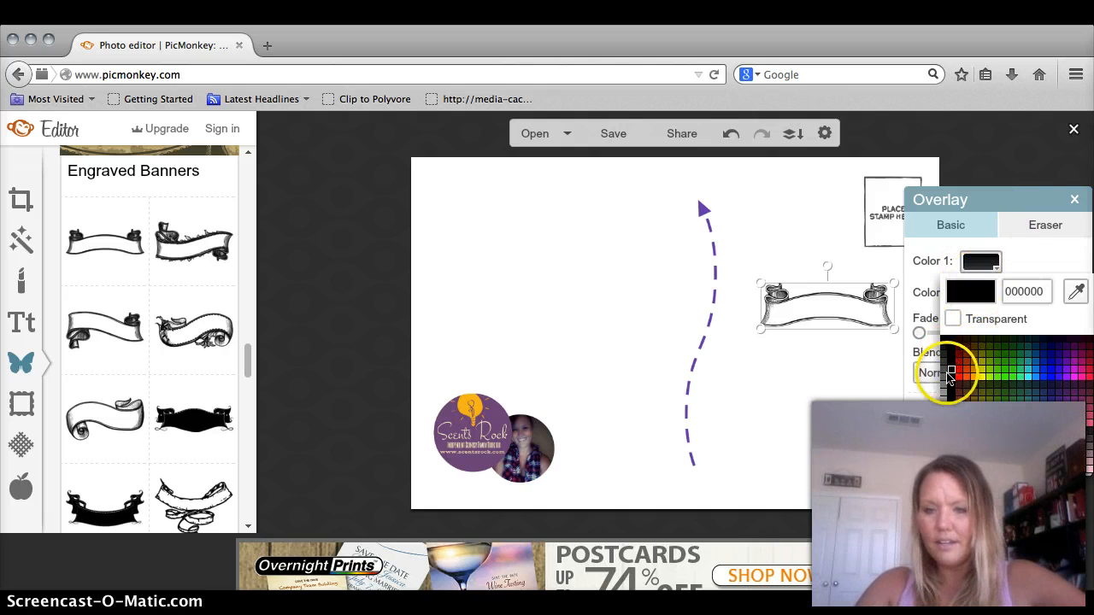
{"action": "left_click_drag", "start_coordinate": [951, 376], "coordinate": [944, 374]}
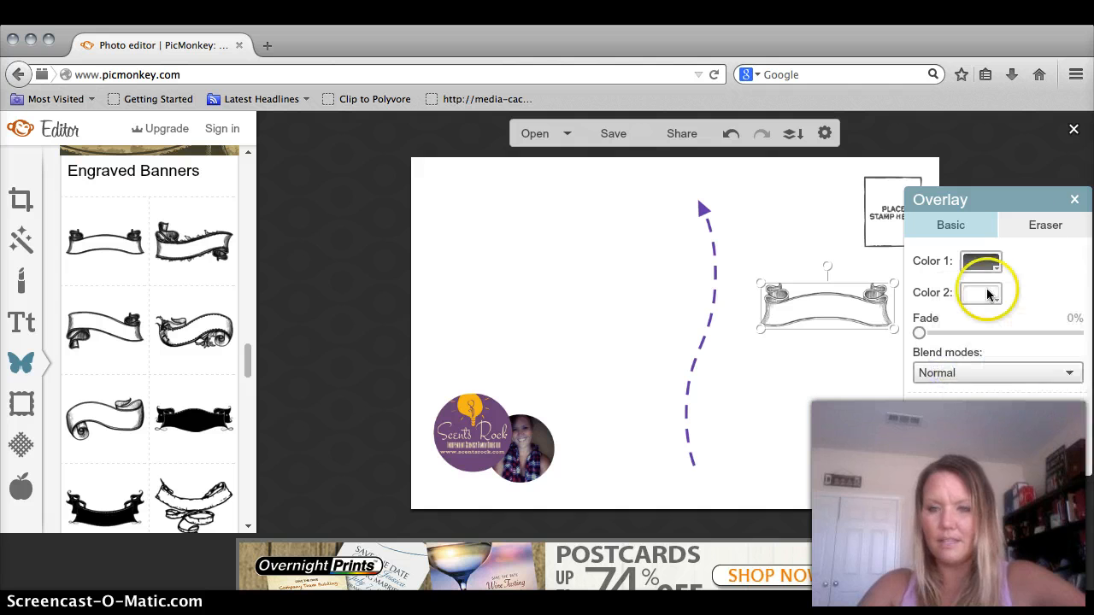
{"action": "left_click", "coordinate": [1073, 199]}
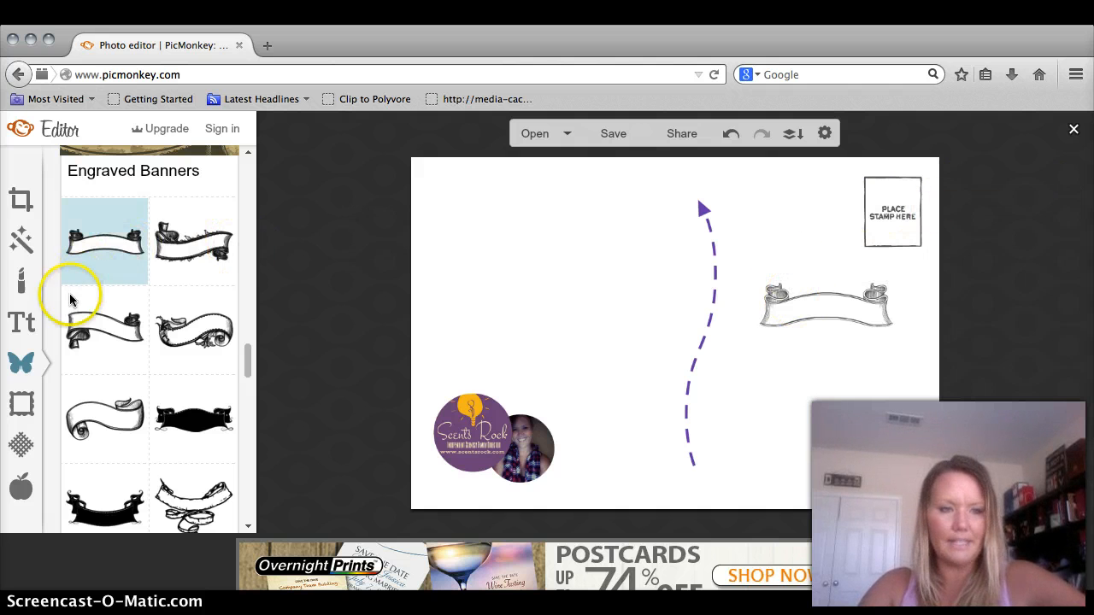
- Add an EcuyerDAX text box reading 'To:' and narrow it to fit
{"action": "left_click", "coordinate": [16, 330]}
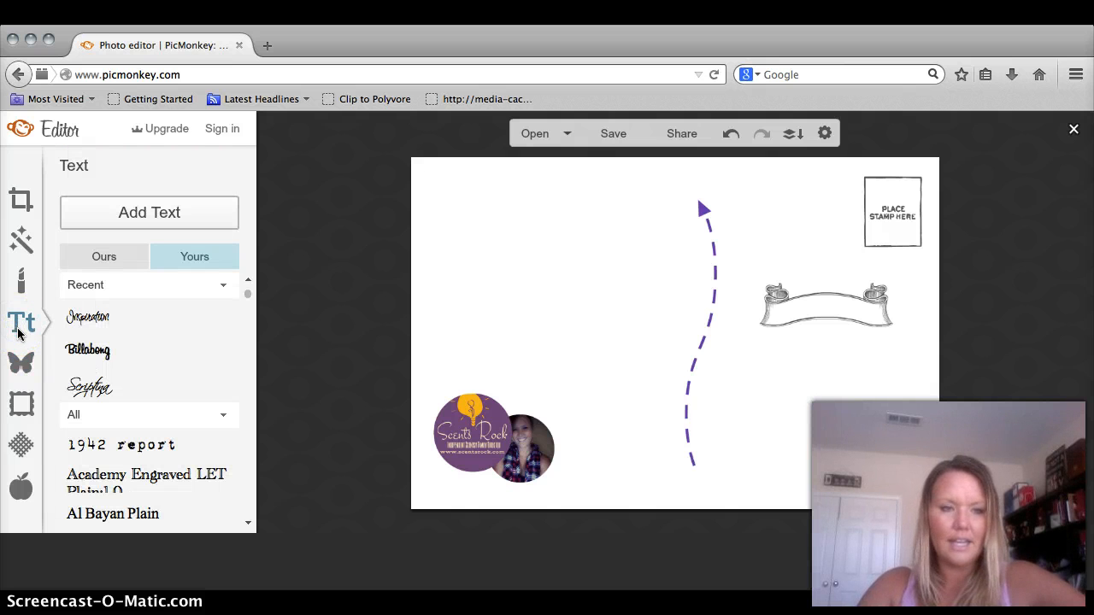
{"action": "left_click", "coordinate": [121, 260]}
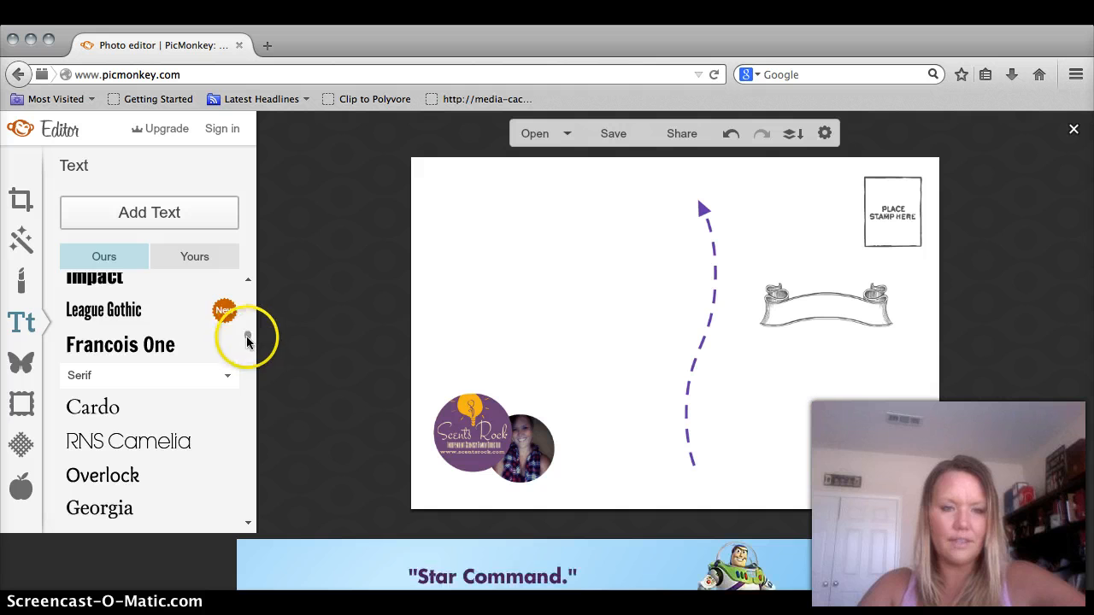
{"action": "left_click_drag", "start_coordinate": [246, 338], "coordinate": [246, 309]}
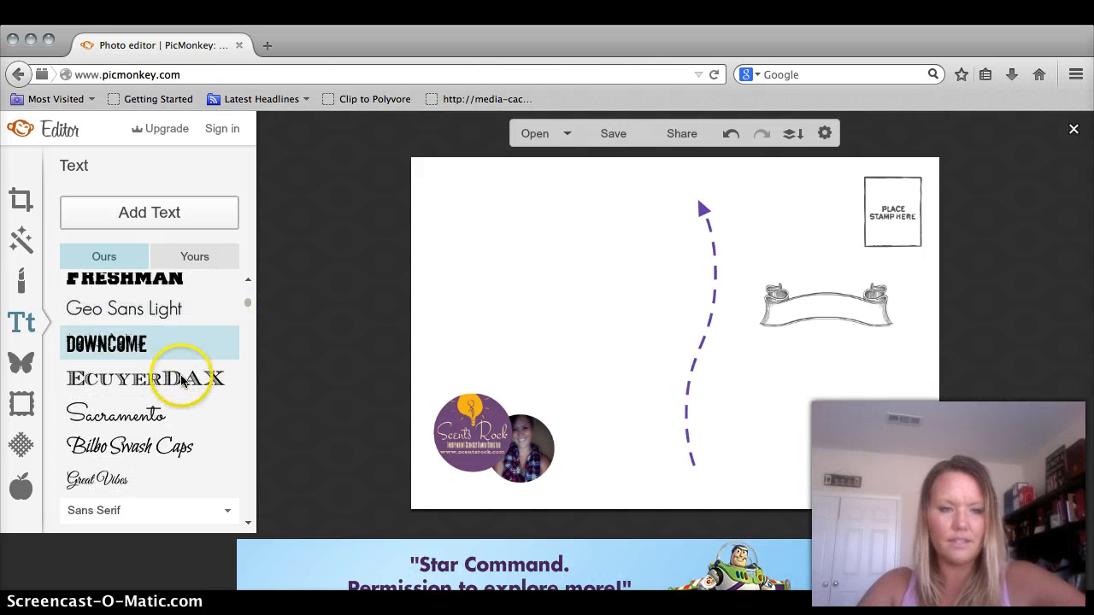
{"action": "scroll", "coordinate": [178, 378], "scroll_direction": "up", "scroll_amount": 1}
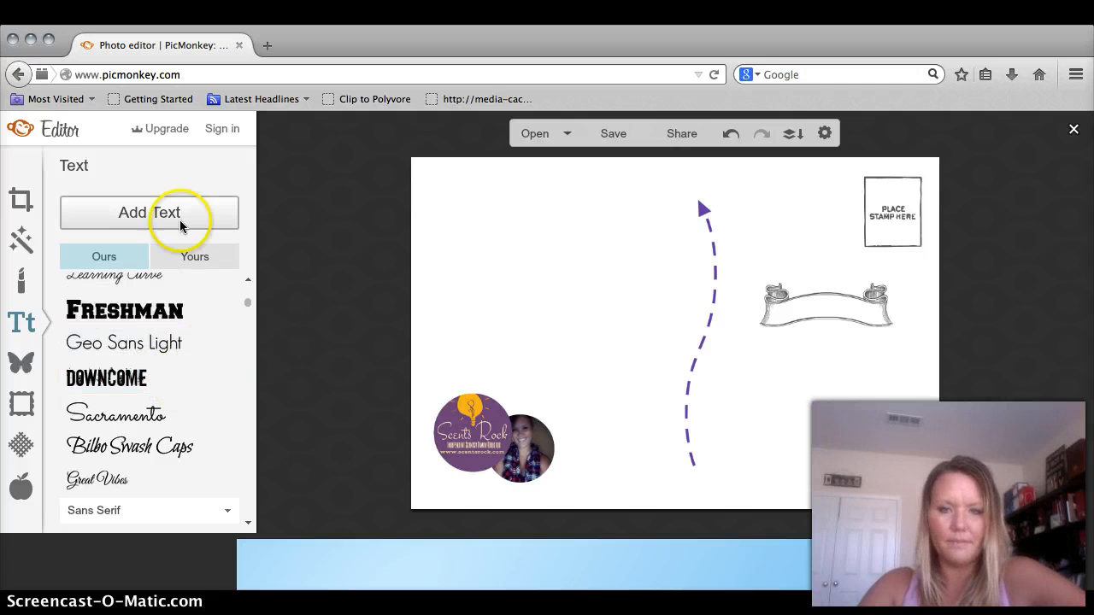
{"action": "left_click", "coordinate": [139, 210]}
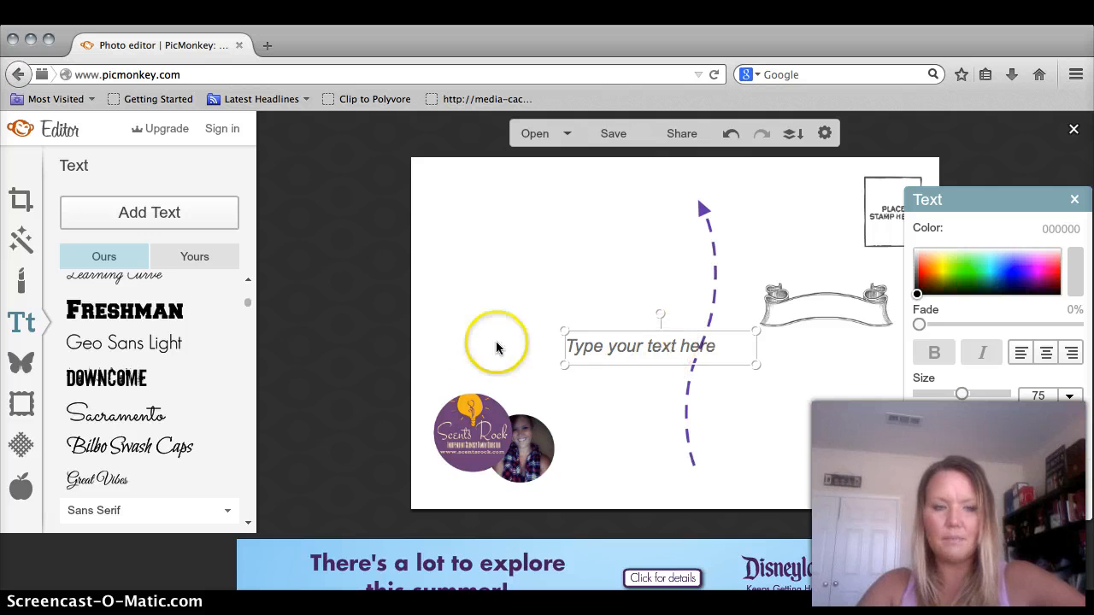
{"action": "left_click_drag", "start_coordinate": [247, 304], "coordinate": [248, 294]}
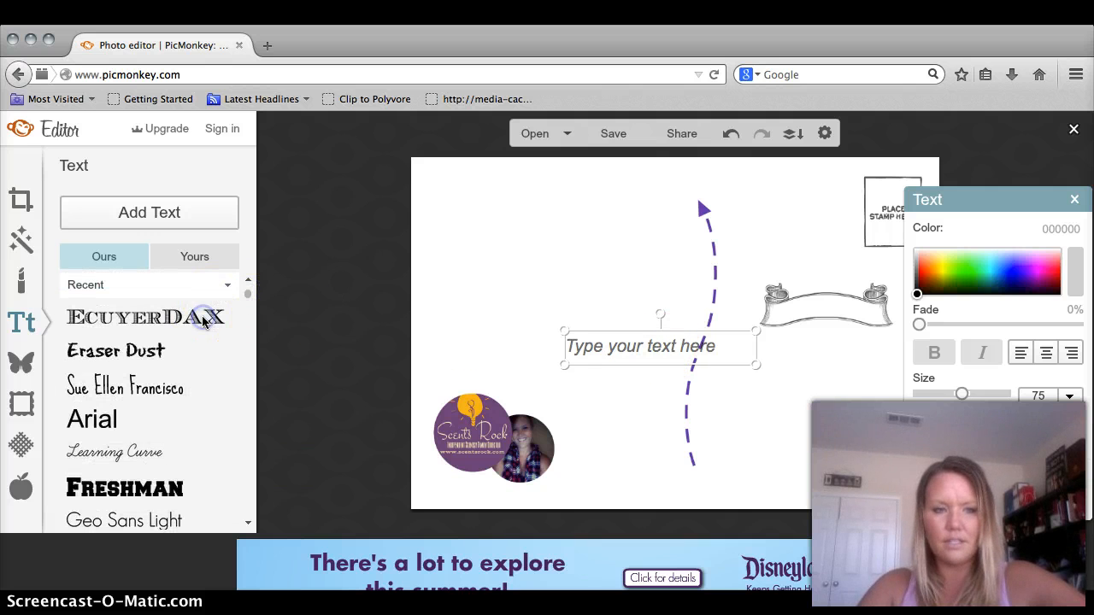
{"action": "left_click", "coordinate": [636, 349]}
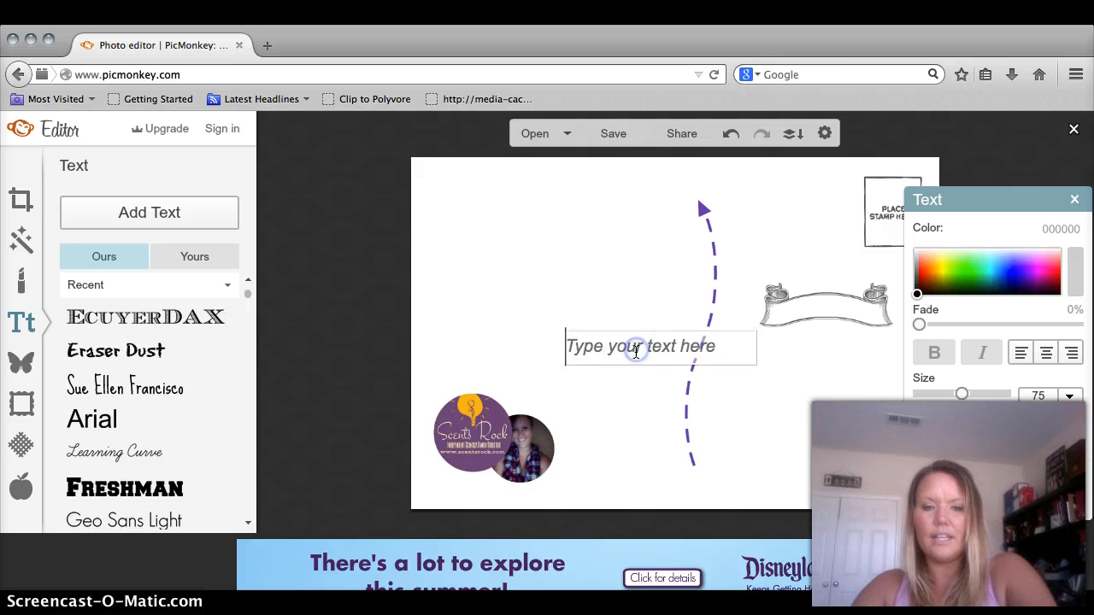
{"action": "type", "text": "To:"}
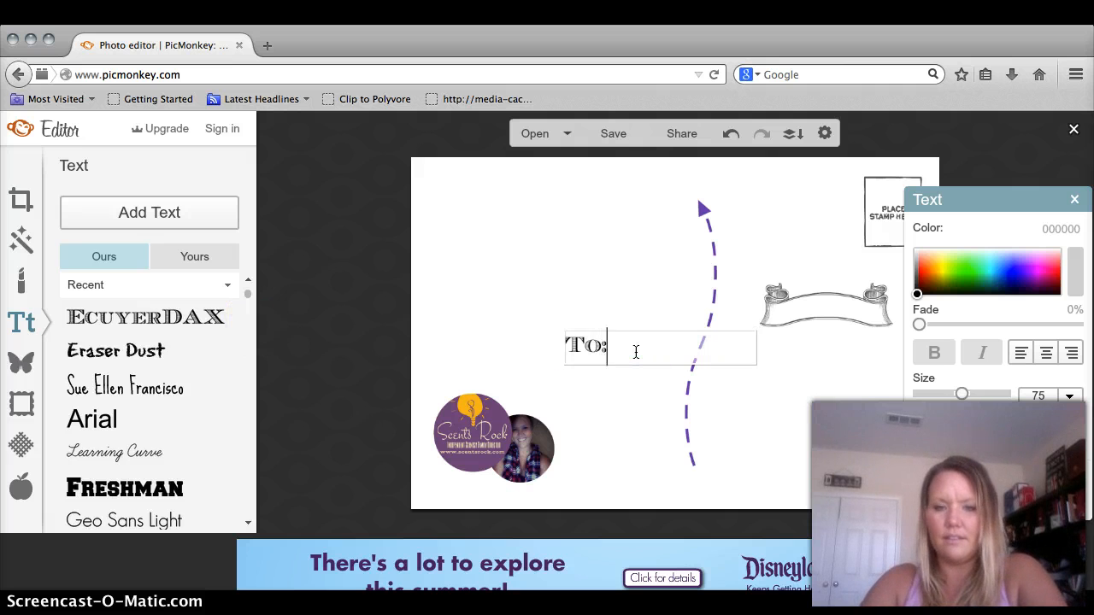
{"action": "left_click", "coordinate": [582, 417]}
{"action": "double_click", "coordinate": [591, 354]}
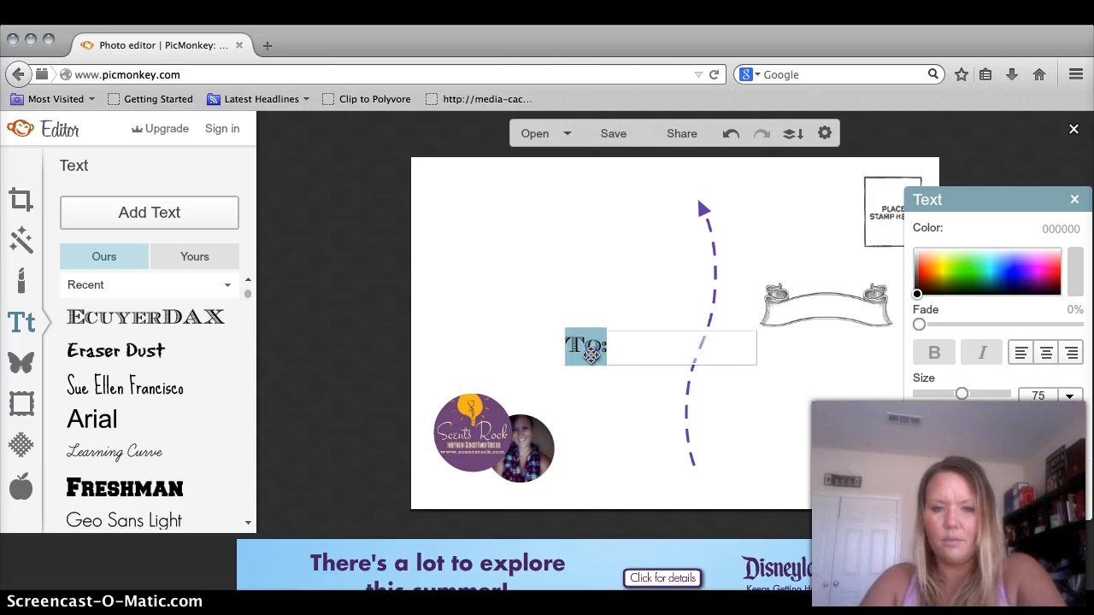
{"action": "left_click", "coordinate": [621, 411]}
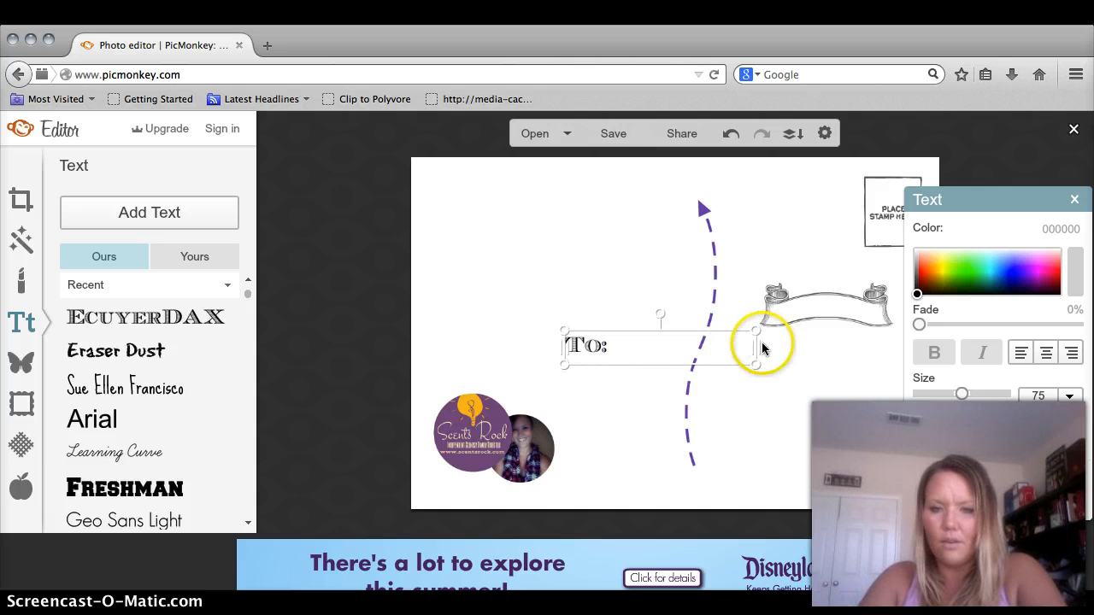
{"action": "left_click_drag", "start_coordinate": [736, 347], "coordinate": [617, 351]}
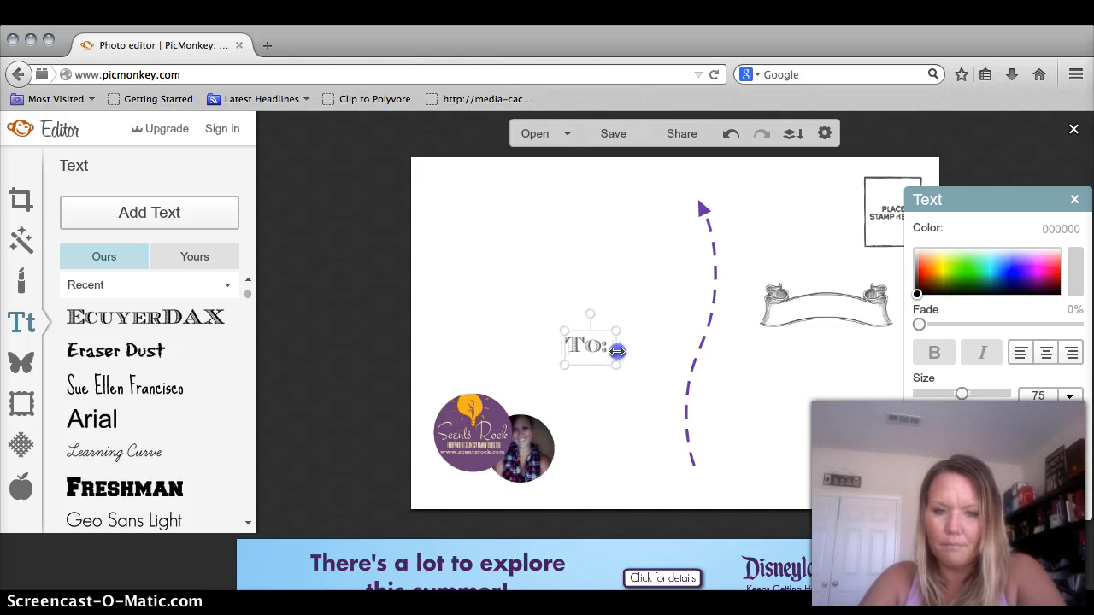
{"action": "left_click", "coordinate": [576, 351]}
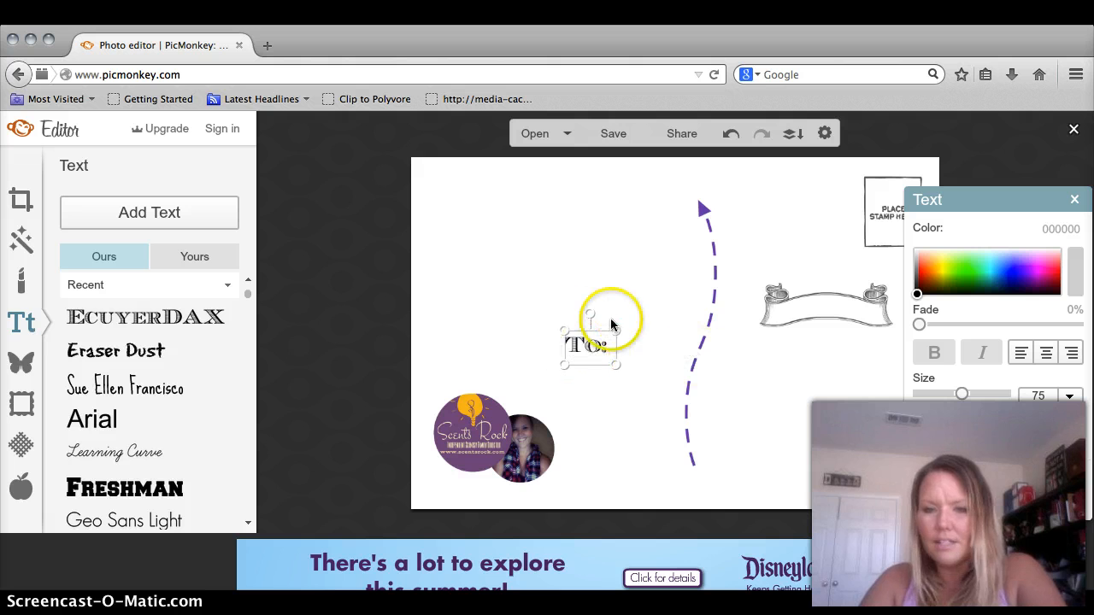
- Make 'To:' size 64 in gray 5e5e5e and place it on the scroll banner
{"action": "left_click", "coordinate": [1049, 400]}
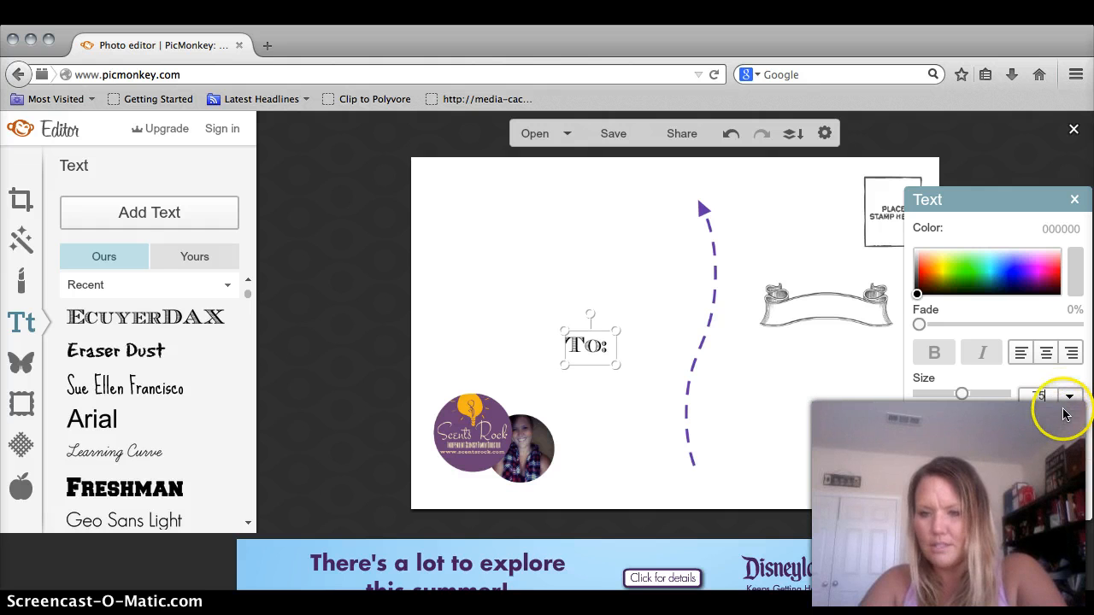
{"action": "left_click", "coordinate": [1079, 432]}
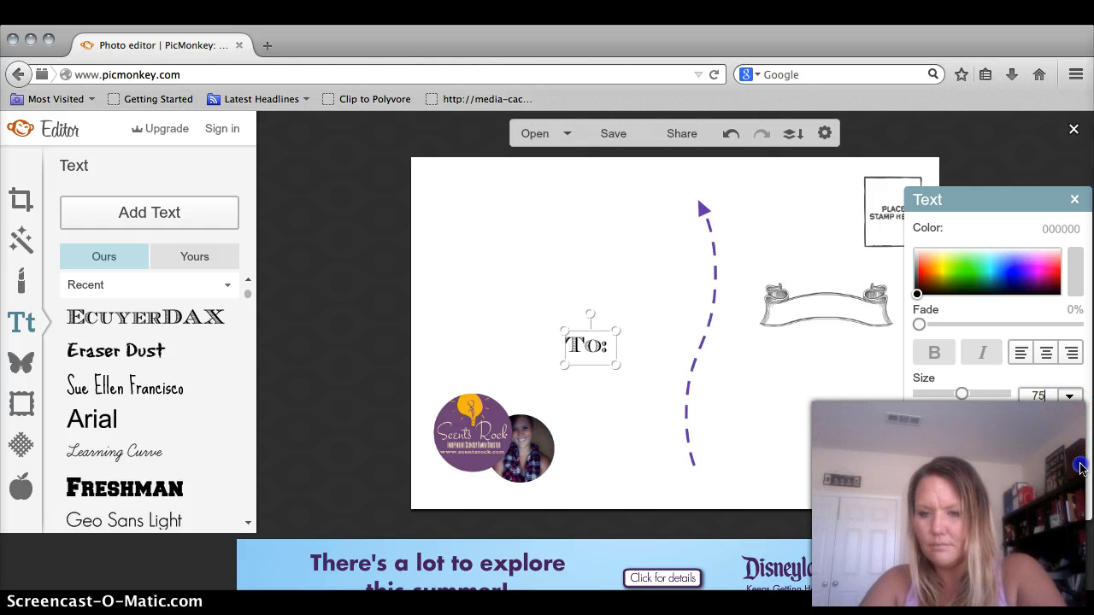
{"action": "left_click", "coordinate": [1037, 468]}
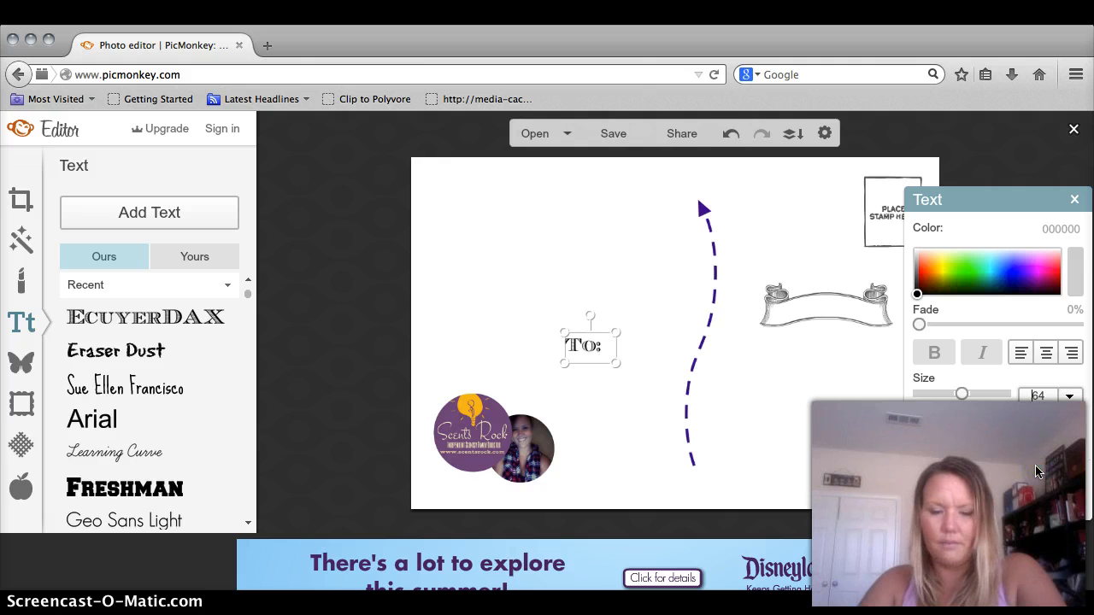
{"action": "left_click", "coordinate": [917, 282]}
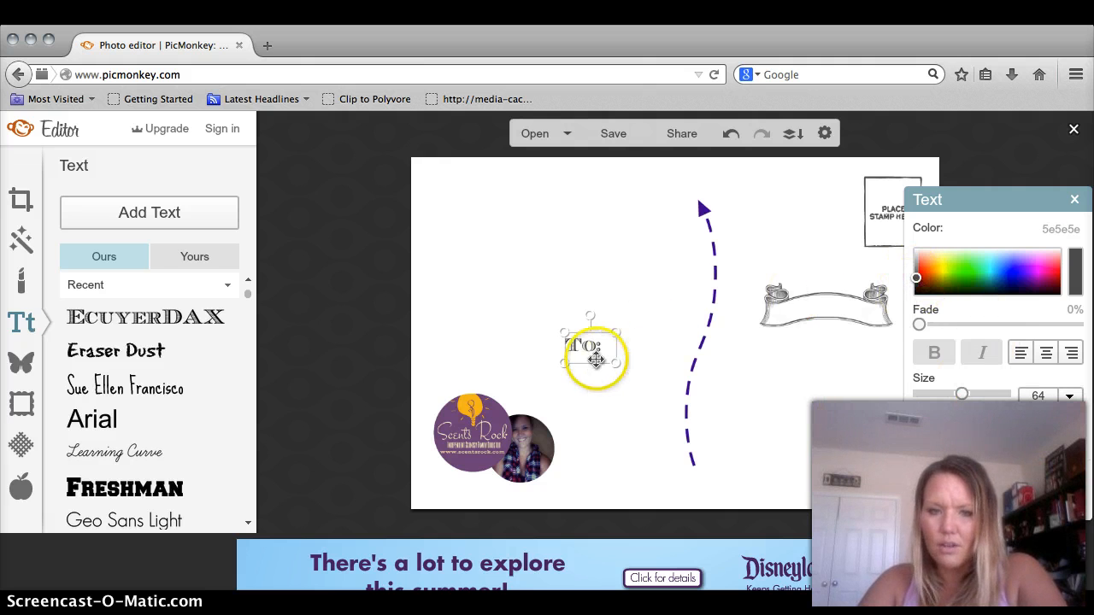
{"action": "left_click_drag", "start_coordinate": [606, 353], "coordinate": [833, 312]}
{"action": "left_click", "coordinate": [813, 393]}
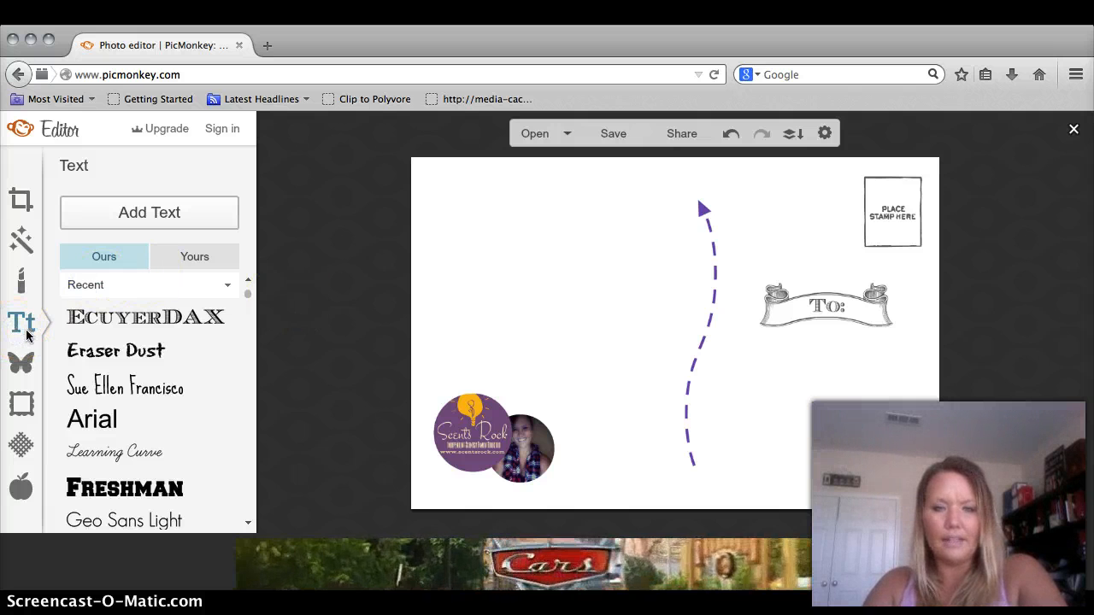
{"action": "left_click", "coordinate": [22, 322]}
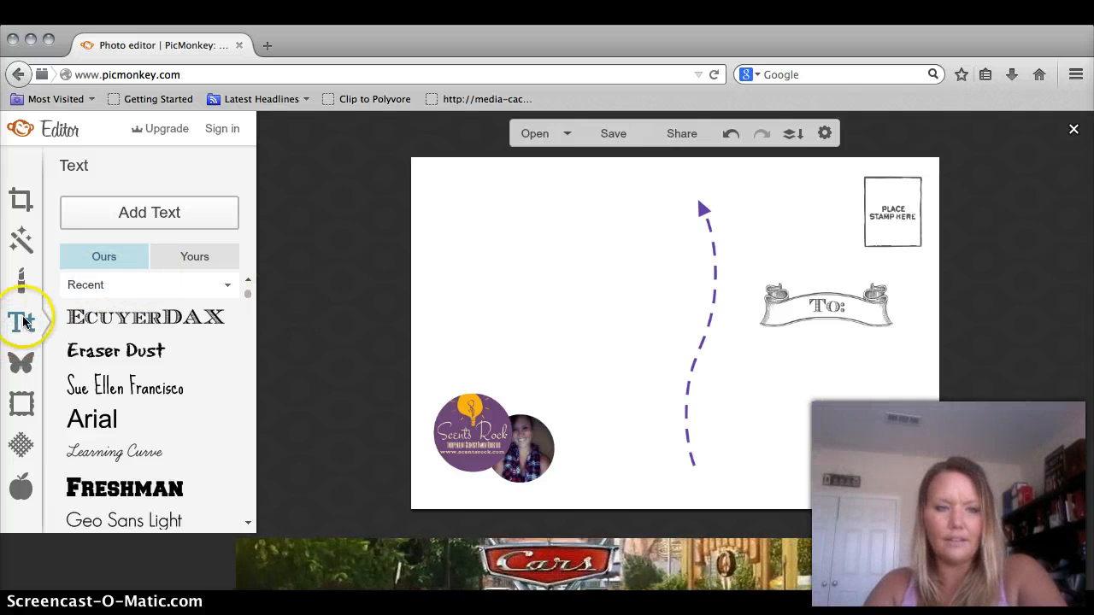
- Add a new purple text box in the EcuyerDAX font
{"action": "left_click", "coordinate": [123, 213]}
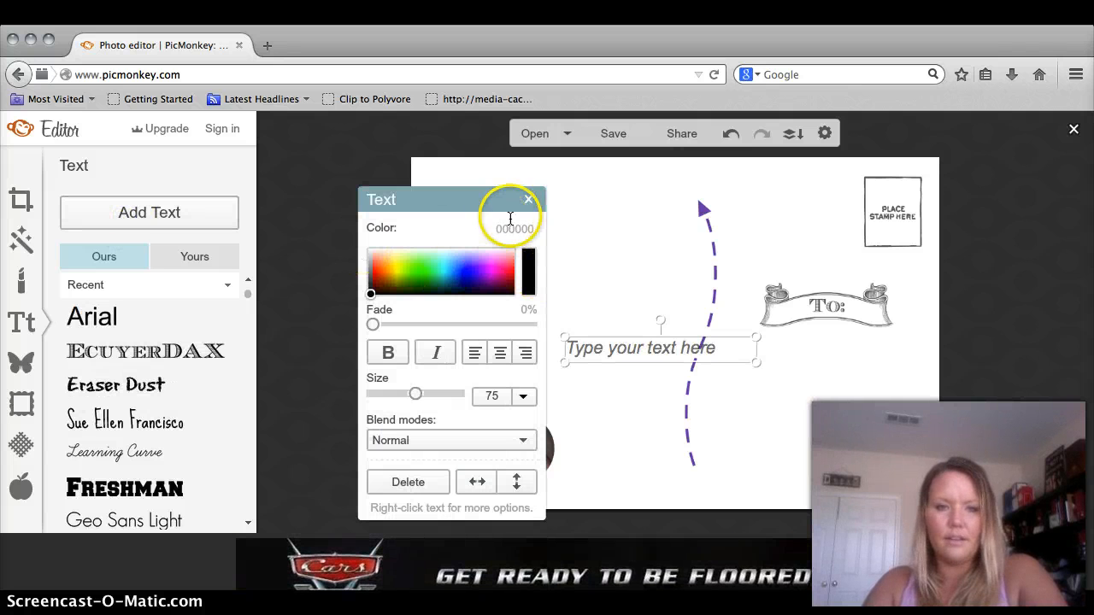
{"action": "left_click", "coordinate": [150, 353]}
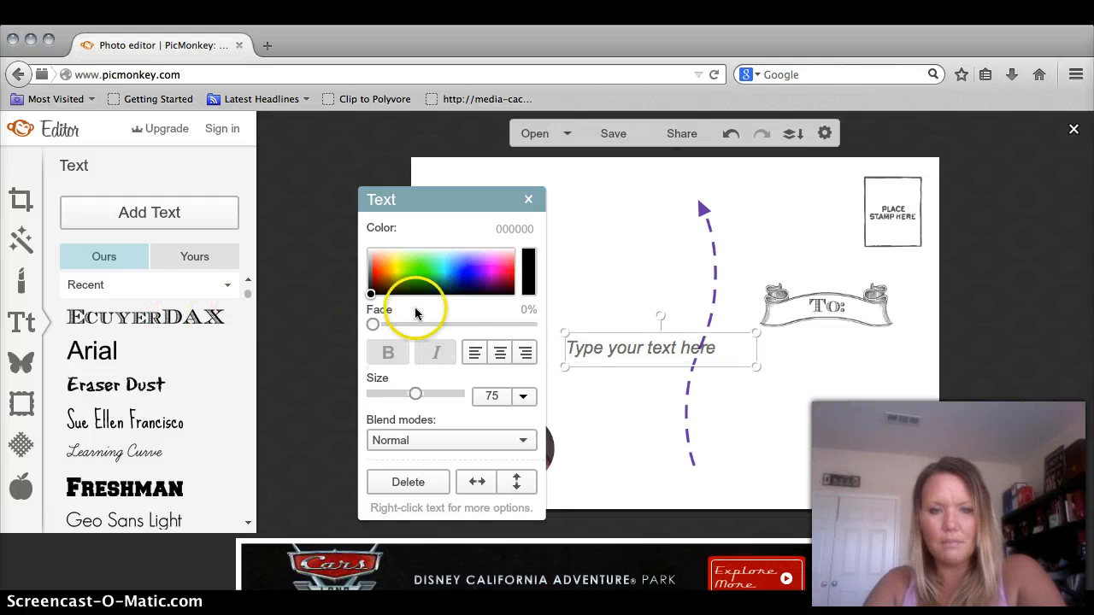
{"action": "left_click", "coordinate": [476, 282]}
- Type the sender's name, street address and city/state lines into the text box
{"action": "left_click", "coordinate": [628, 343]}
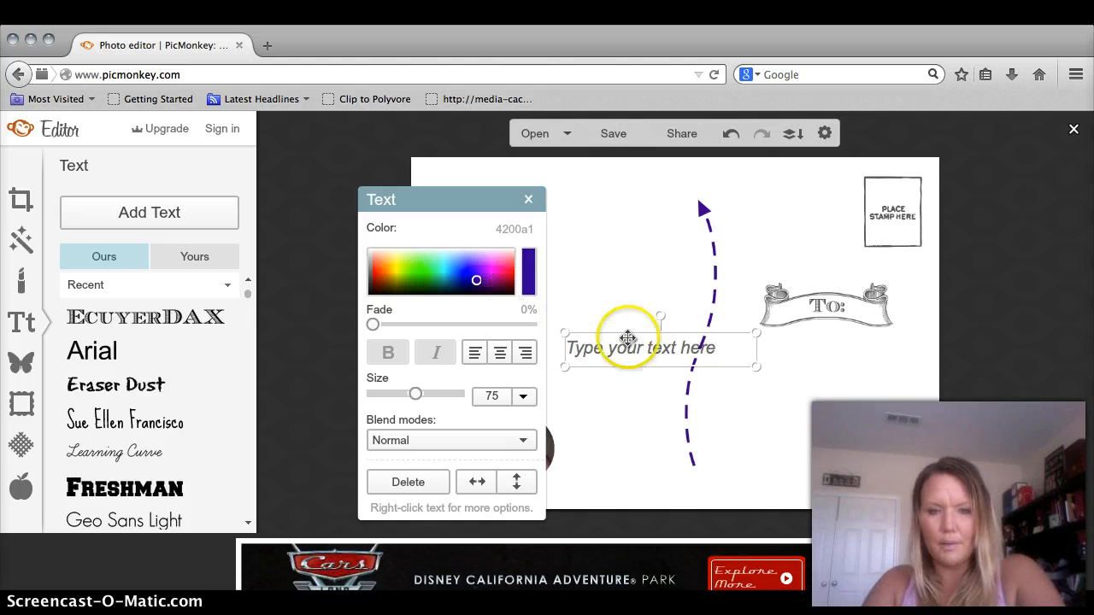
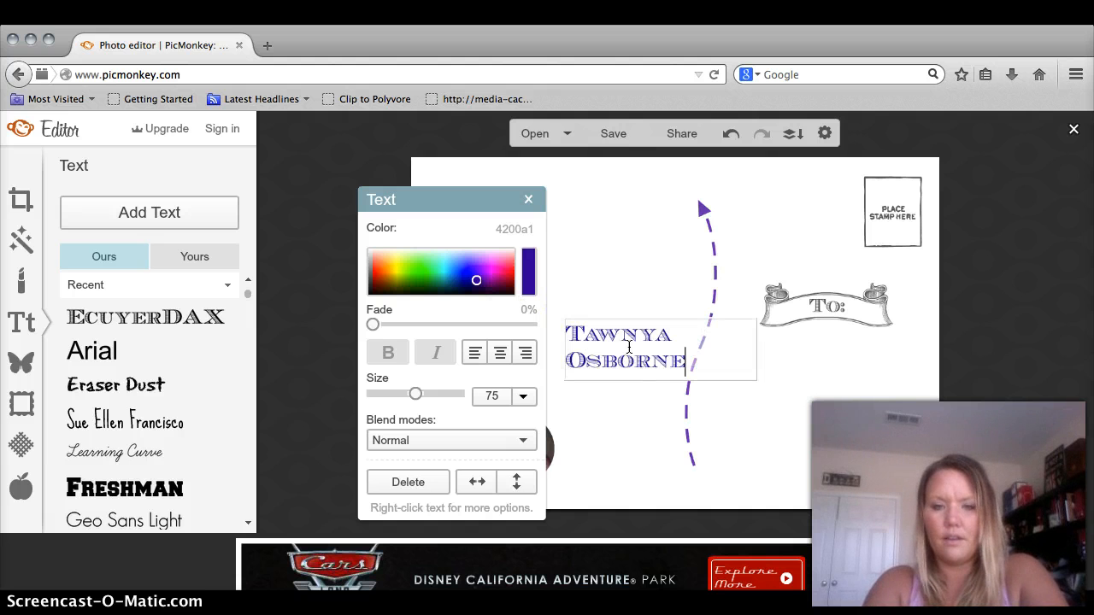
{"action": "key", "text": "Return"}
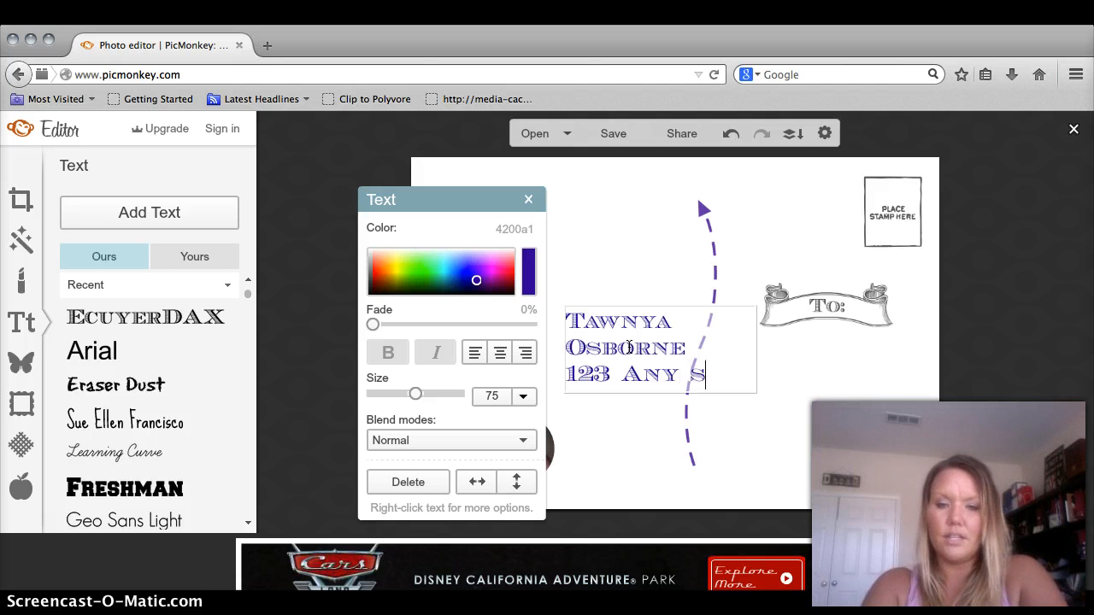
{"action": "type", "text": "."}
{"action": "key", "text": "Return"}
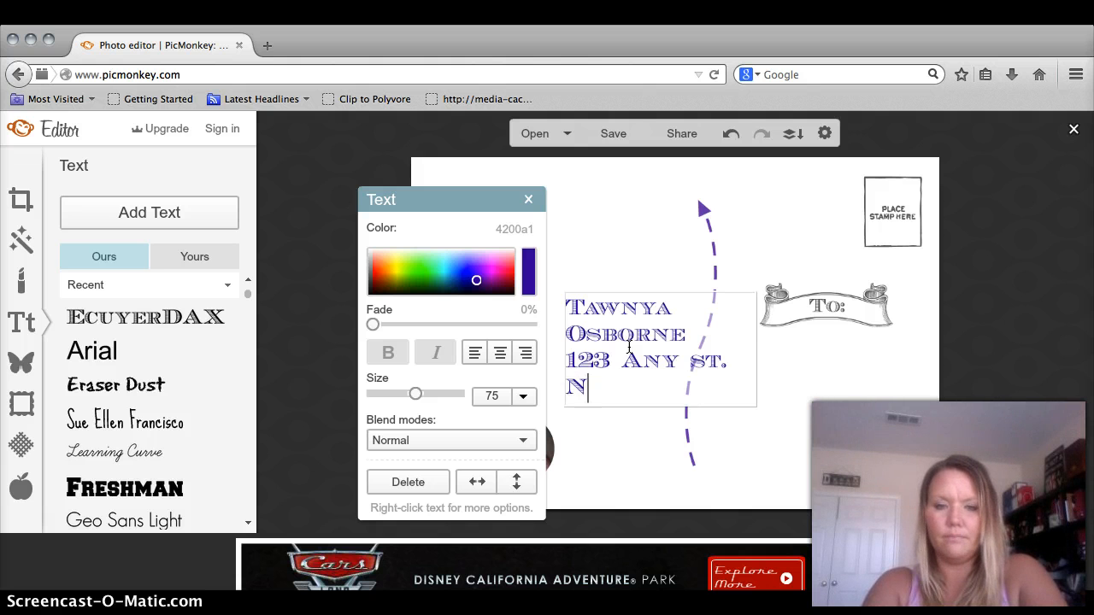
{"action": "type", "text": "New York, N"}
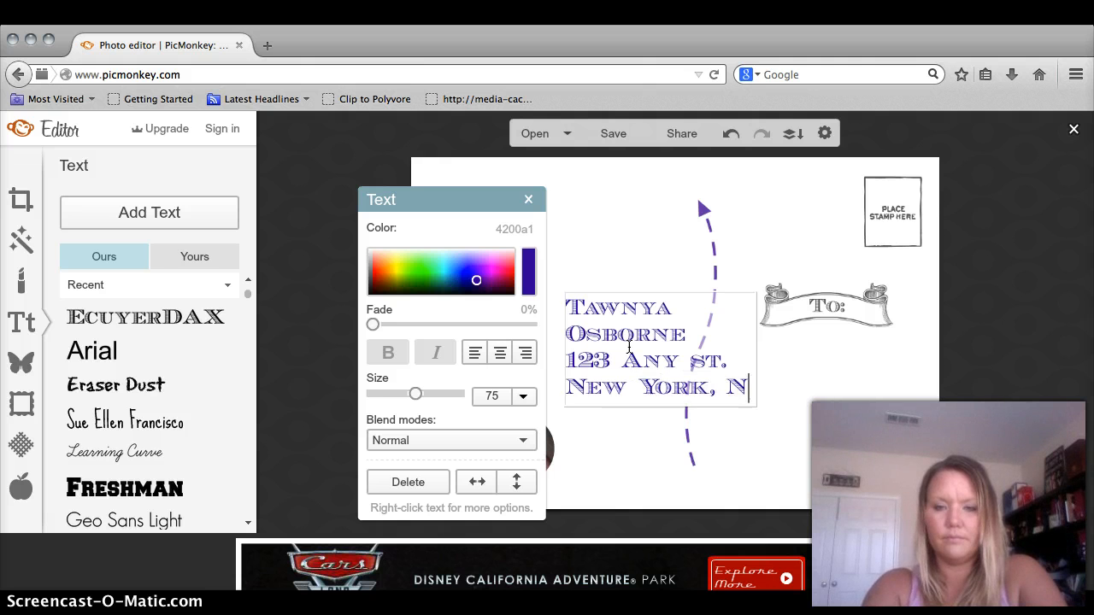
{"action": "type", "text": "y 10214"}
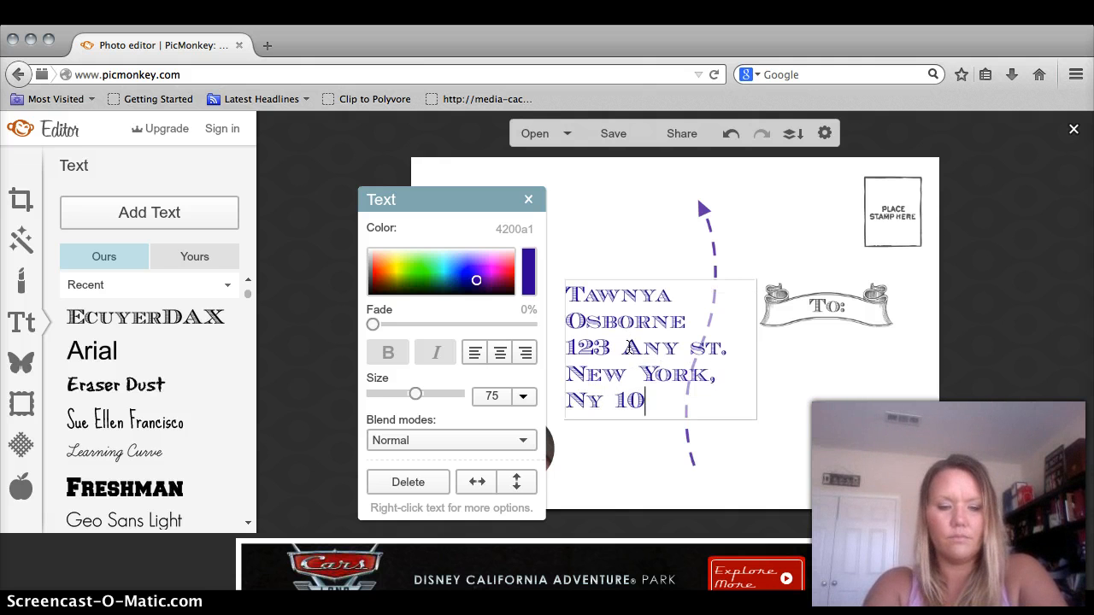
{"action": "left_click", "coordinate": [654, 447]}
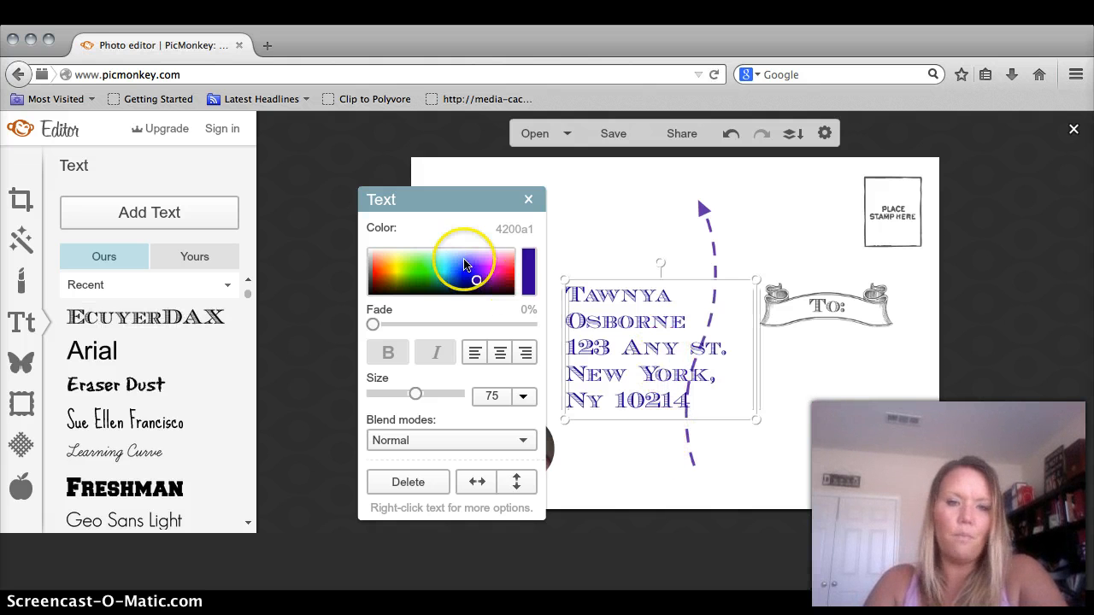
- Set the address text to size 36, narrow its box, and move it to the top-left corner
{"action": "left_click", "coordinate": [520, 400]}
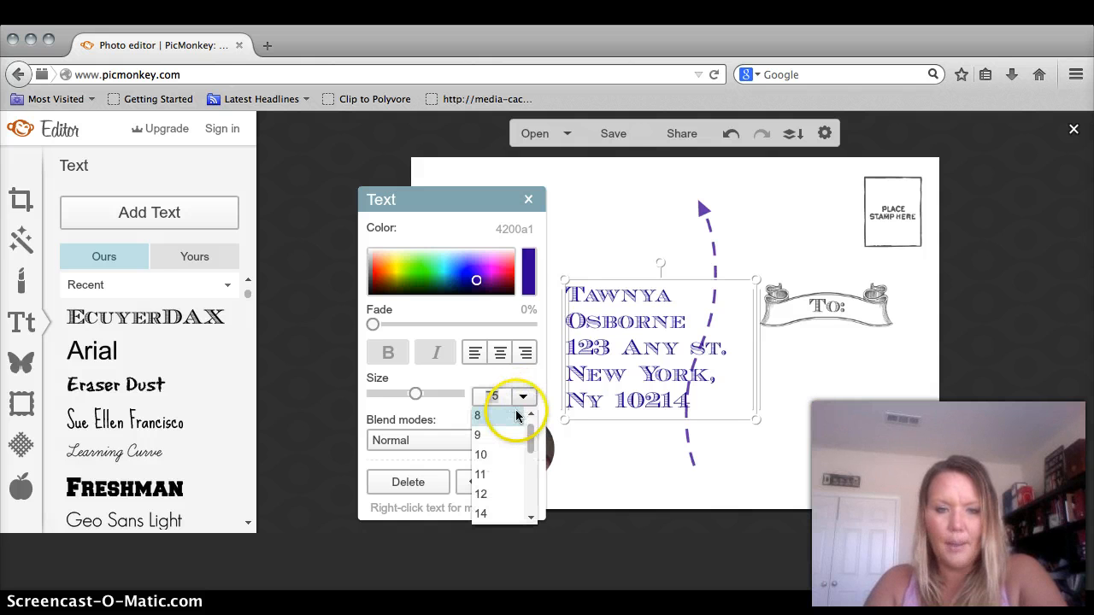
{"action": "left_click_drag", "start_coordinate": [530, 439], "coordinate": [531, 475]}
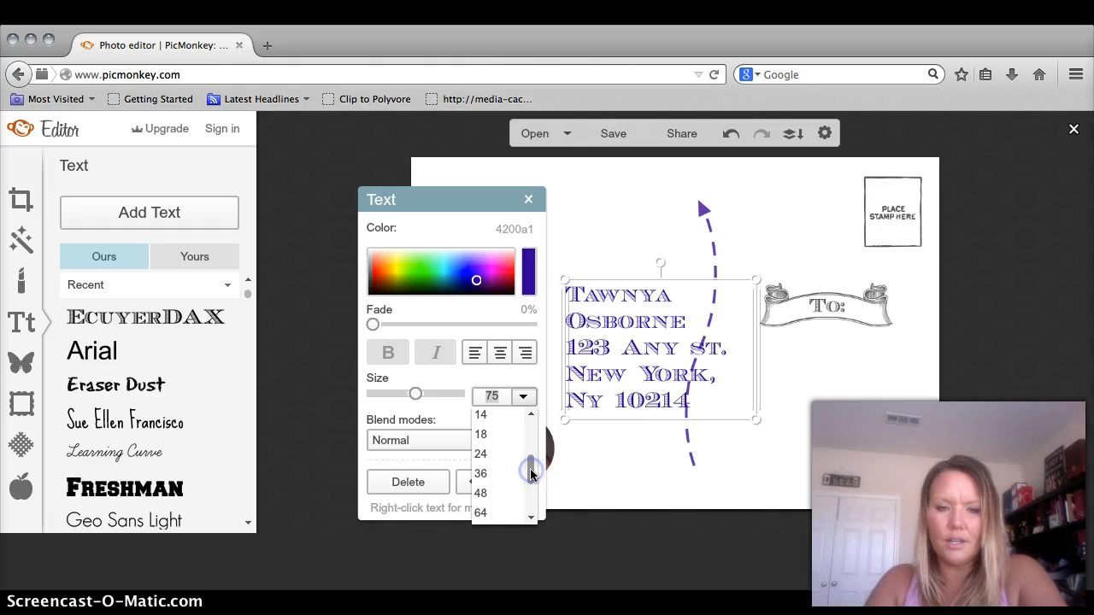
{"action": "left_click", "coordinate": [482, 474]}
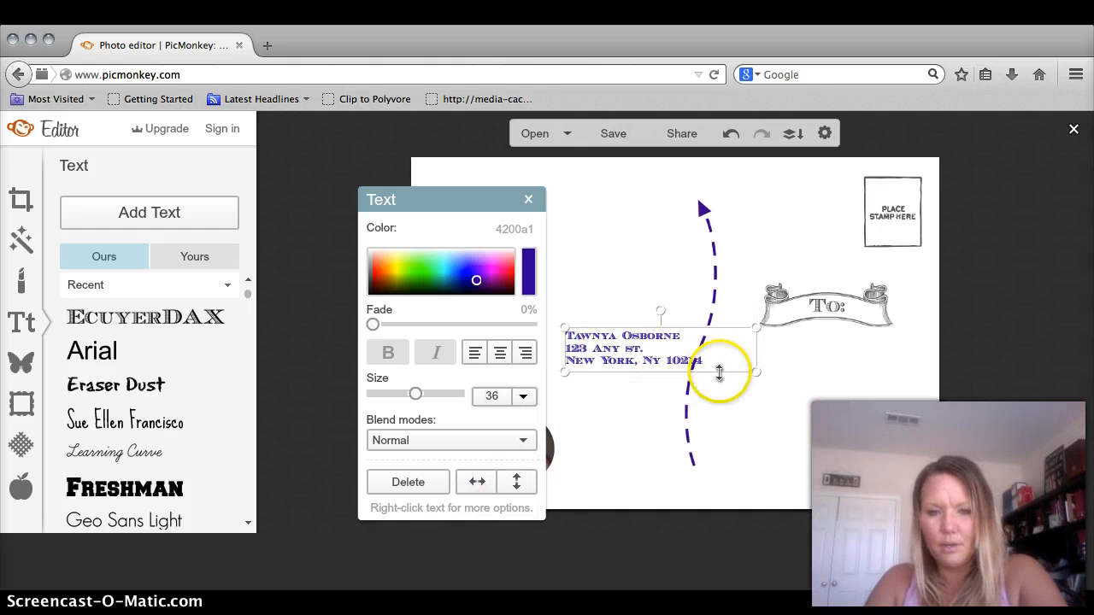
{"action": "left_click_drag", "start_coordinate": [757, 349], "coordinate": [710, 347]}
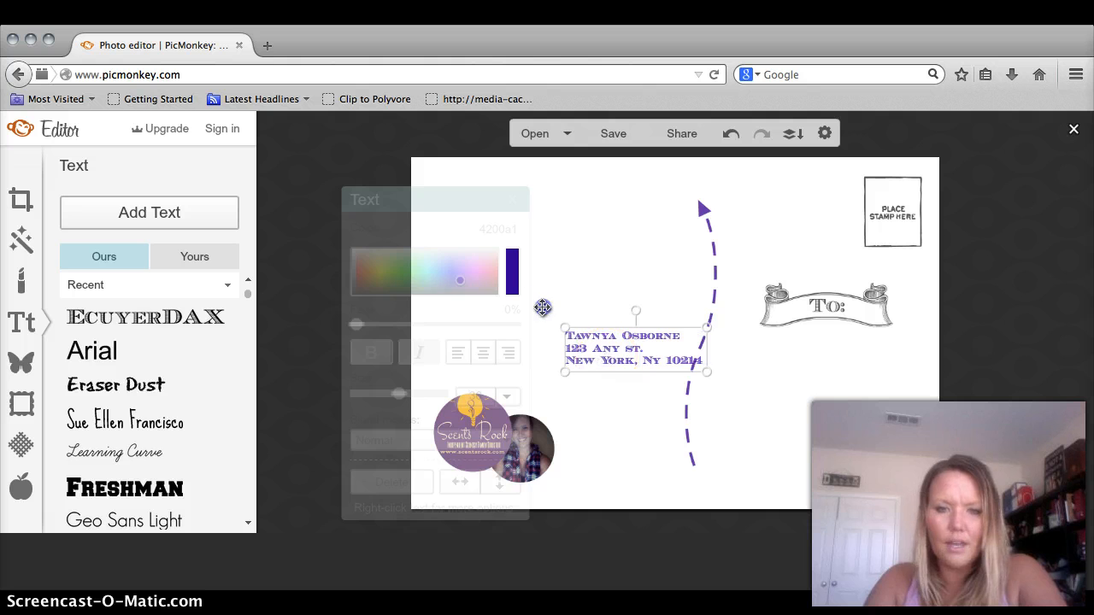
{"action": "left_click_drag", "start_coordinate": [604, 354], "coordinate": [500, 206]}
- Set the address text to size 24, narrow its box and nudge it up
{"action": "double_click", "coordinate": [554, 211]}
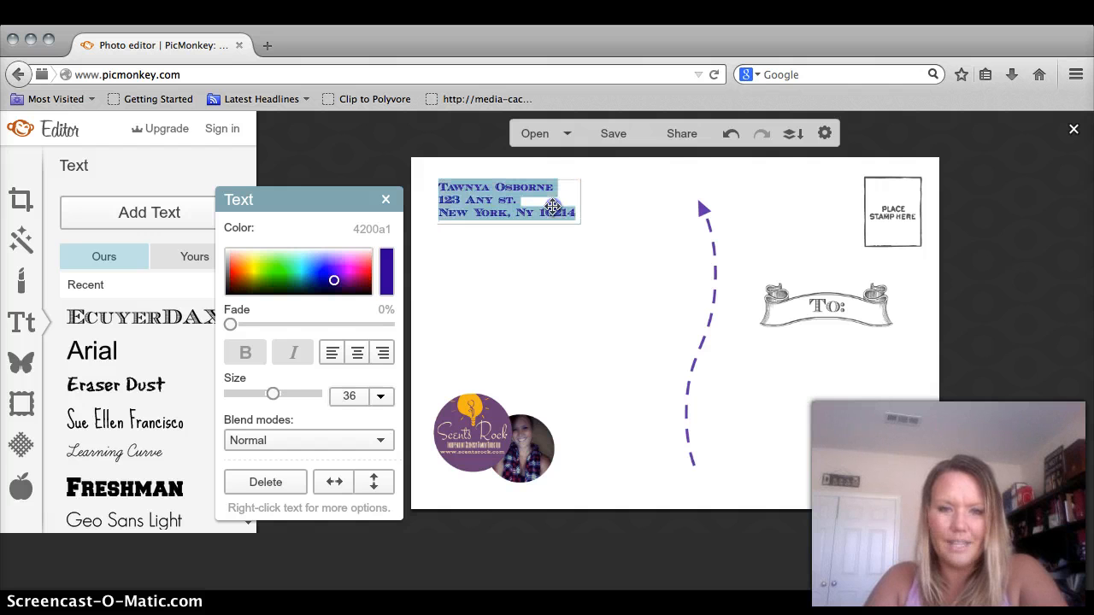
{"action": "left_click", "coordinate": [380, 399]}
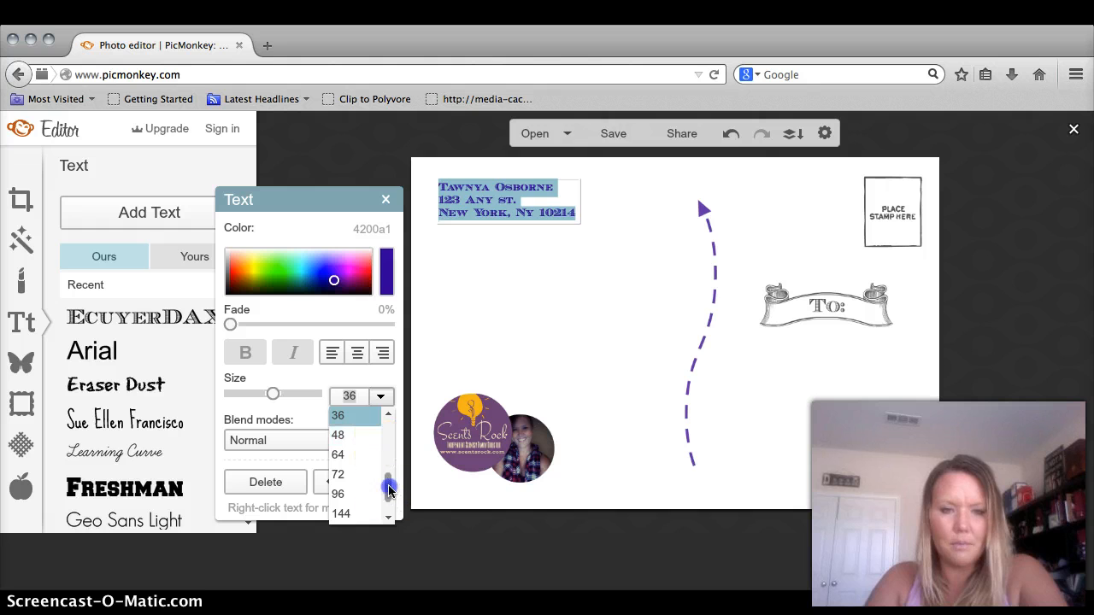
{"action": "left_click", "coordinate": [675, 268]}
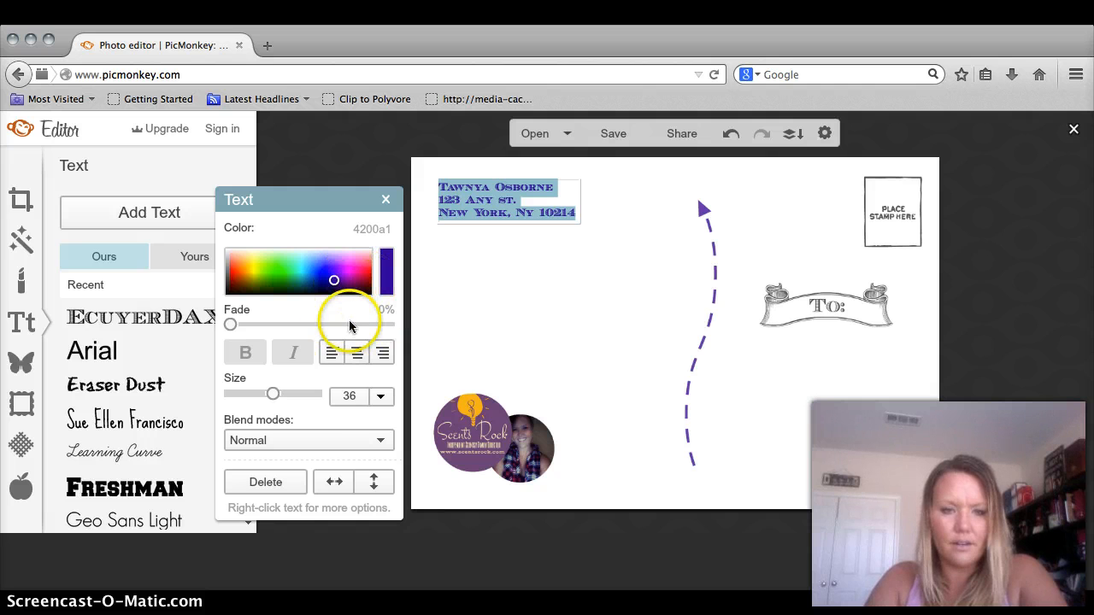
{"action": "left_click", "coordinate": [382, 397]}
{"action": "left_click_drag", "start_coordinate": [391, 483], "coordinate": [392, 454]}
{"action": "left_click", "coordinate": [372, 462]}
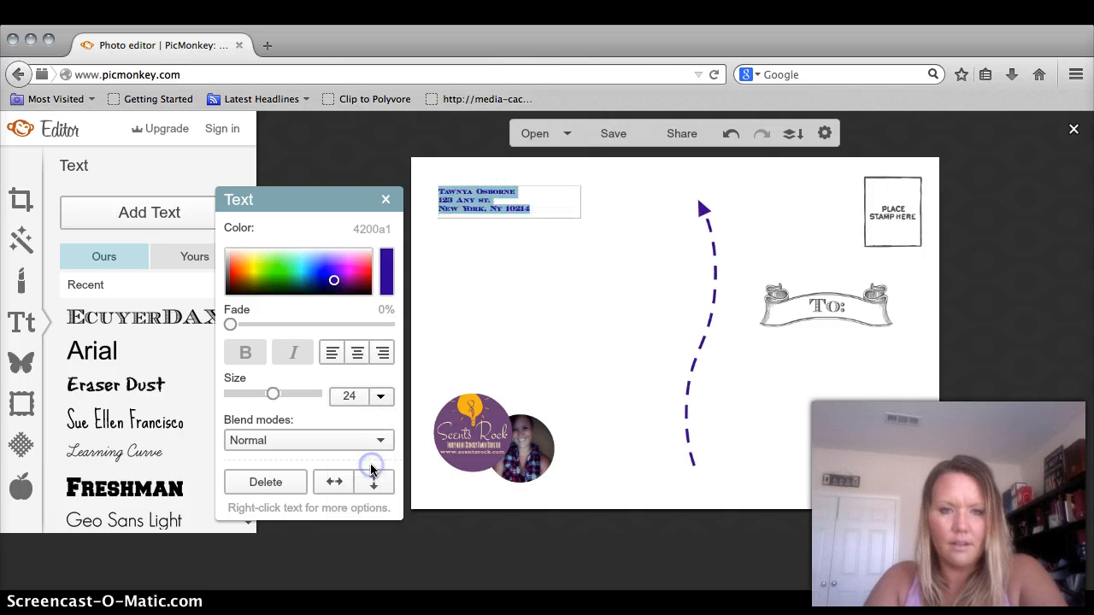
{"action": "left_click", "coordinate": [547, 218]}
{"action": "left_click_drag", "start_coordinate": [583, 199], "coordinate": [539, 198]}
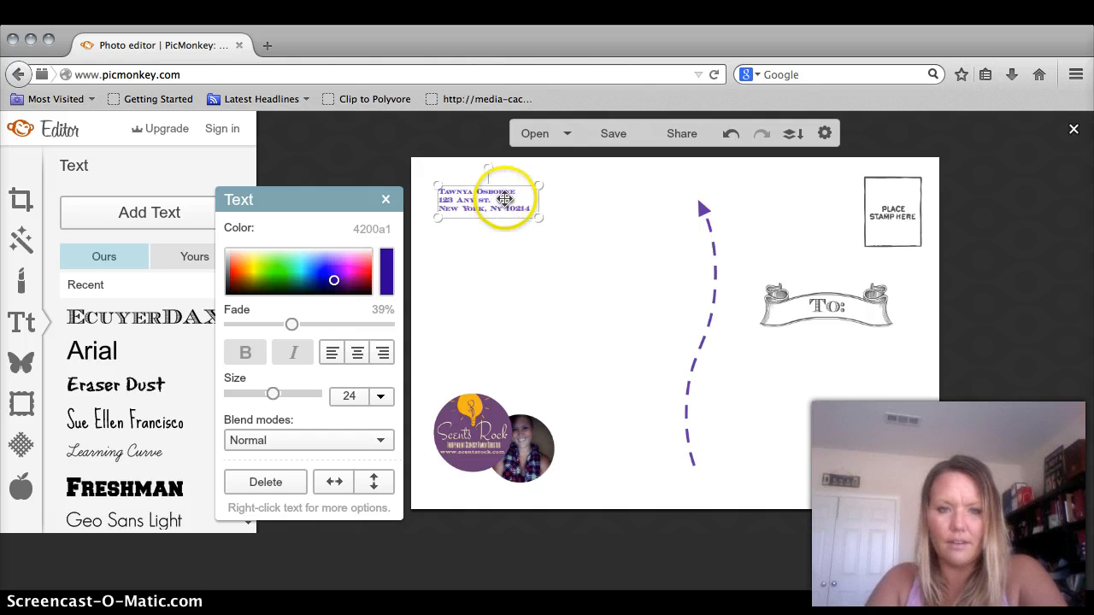
{"action": "left_click", "coordinate": [589, 254]}
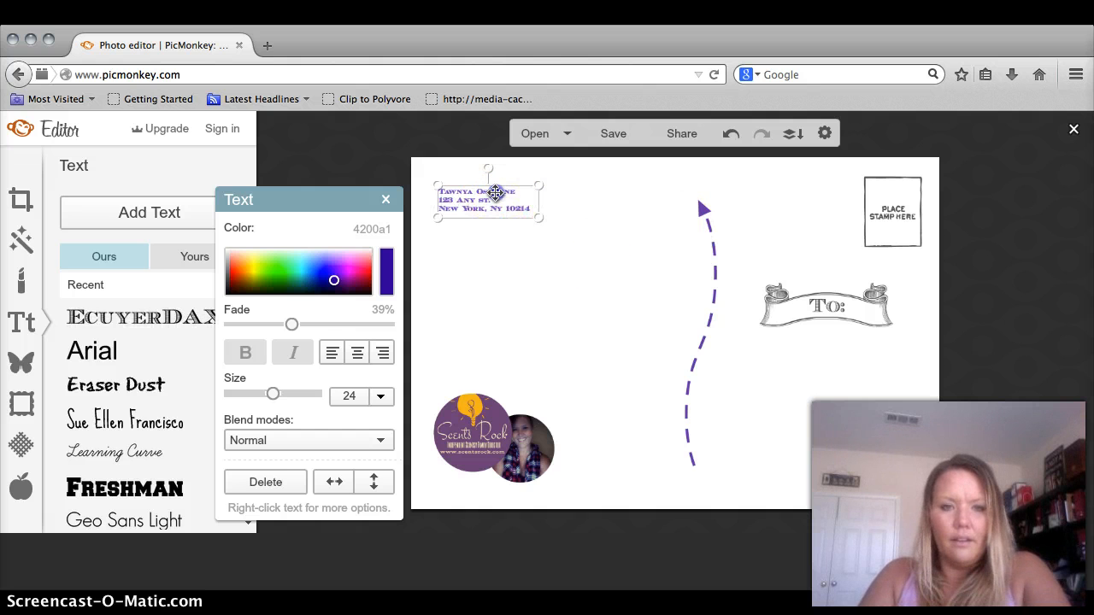
{"action": "left_click_drag", "start_coordinate": [495, 186], "coordinate": [493, 179]}
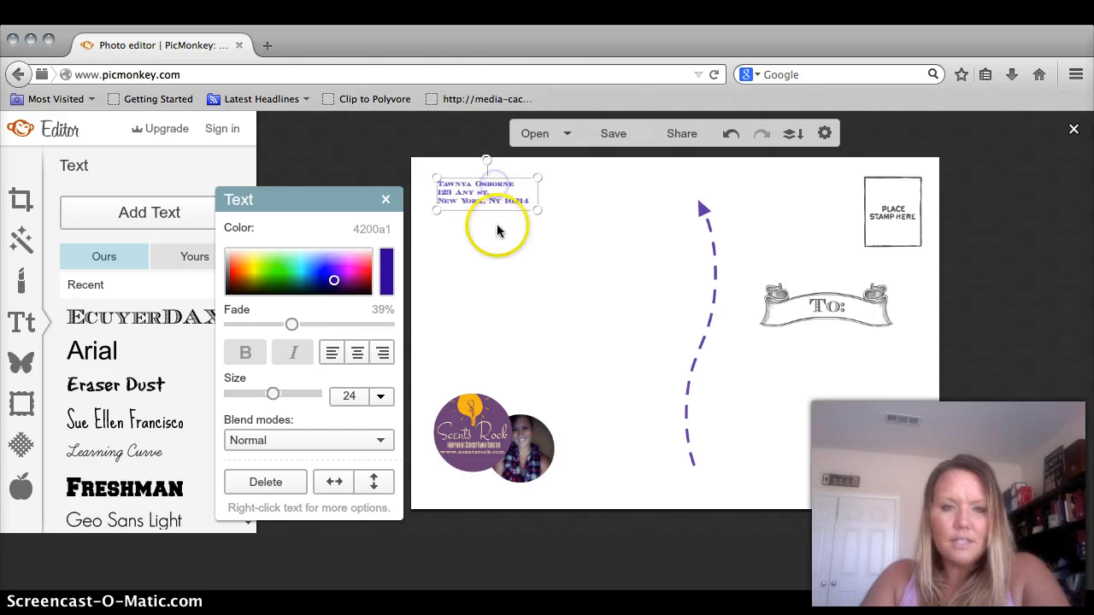
{"action": "left_click", "coordinate": [498, 226]}
- Experiment with the address text's Fade, then drag it back down to remove the fade
{"action": "left_click", "coordinate": [488, 201]}
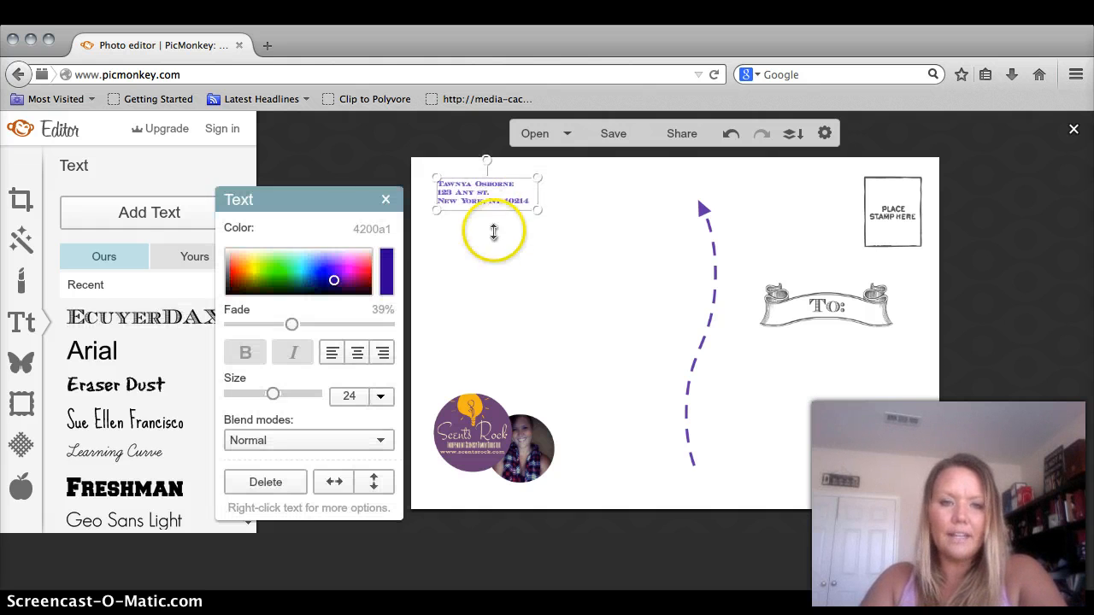
{"action": "left_click", "coordinate": [326, 398]}
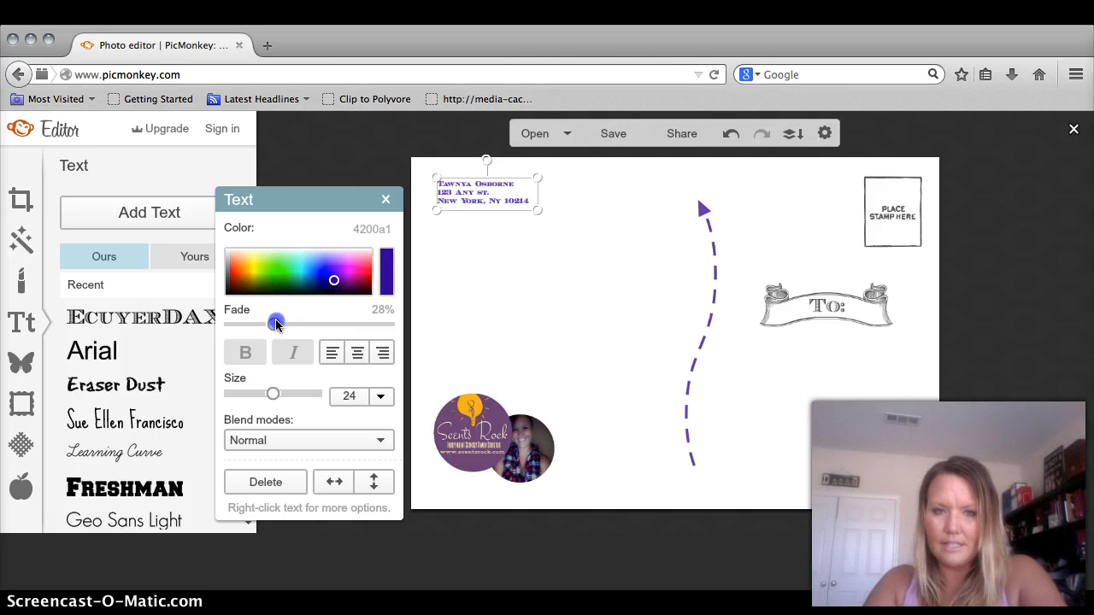
{"action": "left_click", "coordinate": [516, 306]}
{"action": "left_click", "coordinate": [519, 200]}
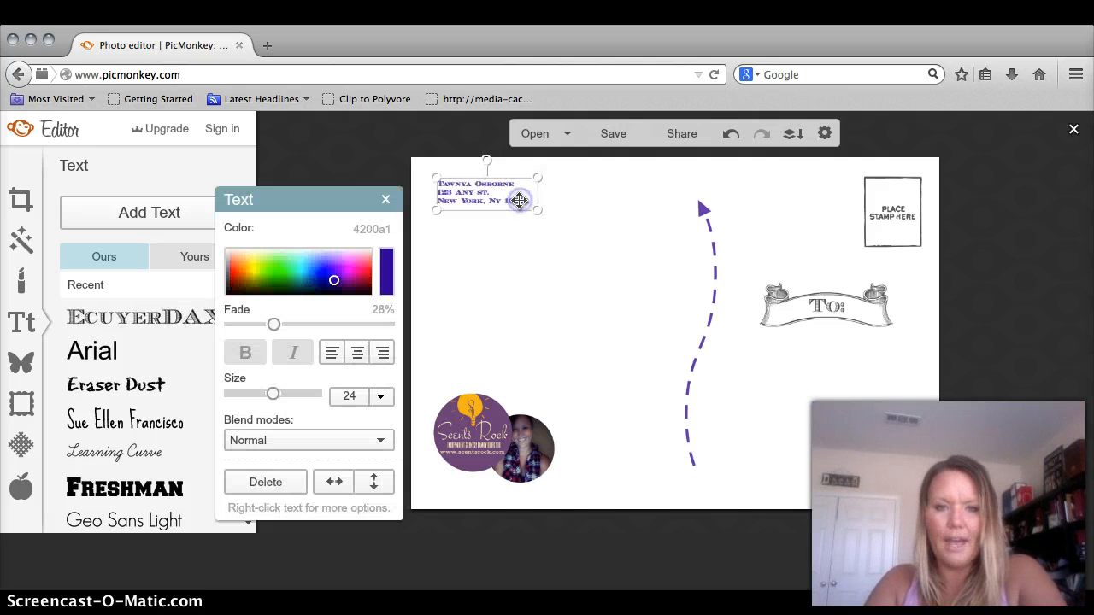
{"action": "left_click", "coordinate": [253, 354]}
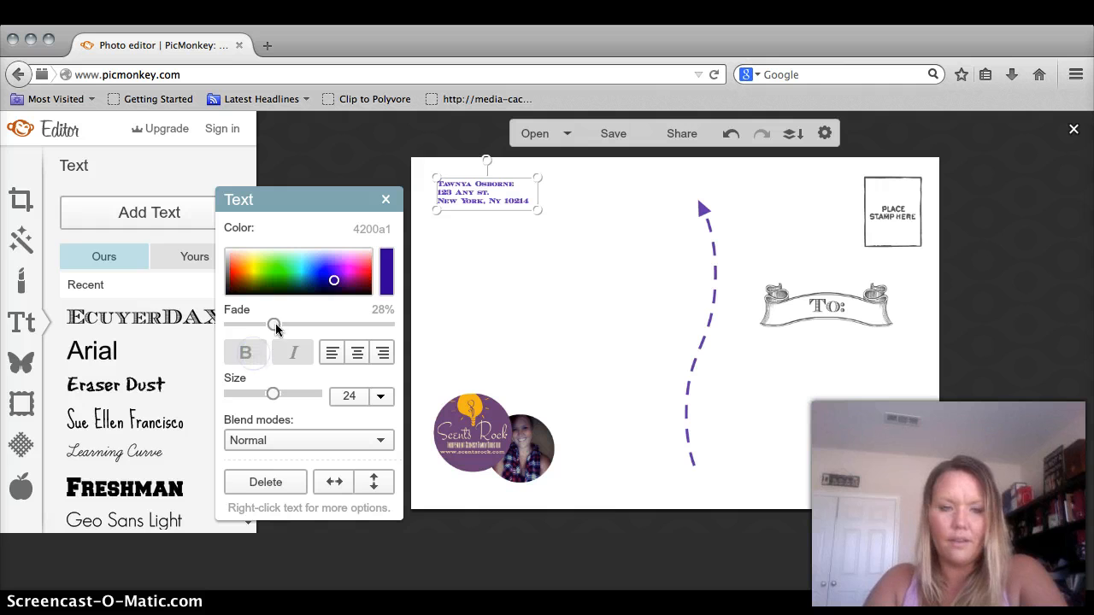
{"action": "left_click_drag", "start_coordinate": [276, 323], "coordinate": [265, 330]}
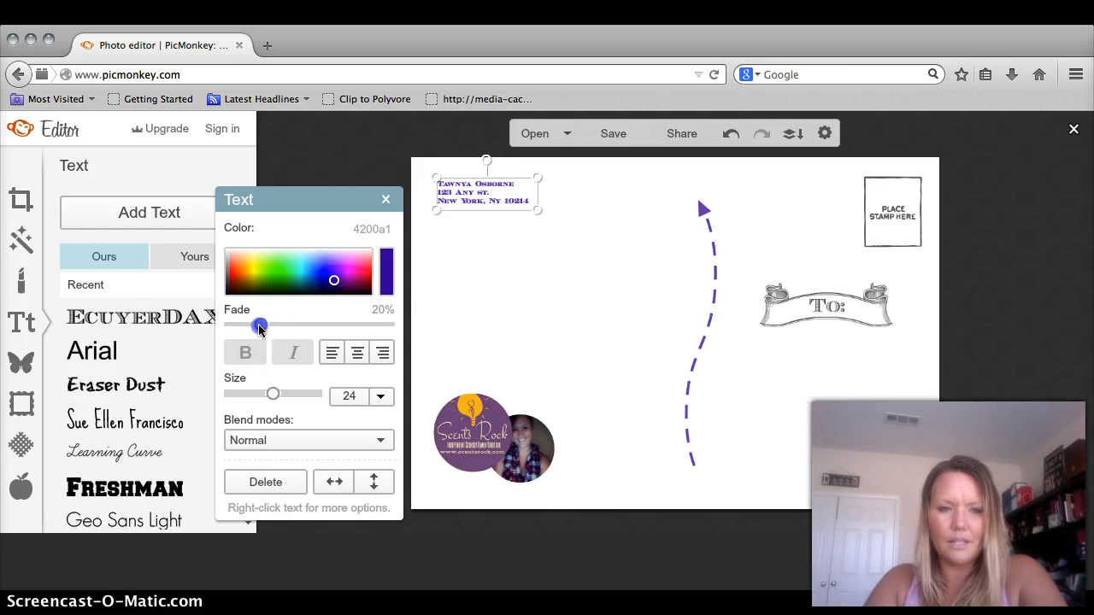
{"action": "left_click", "coordinate": [570, 312]}
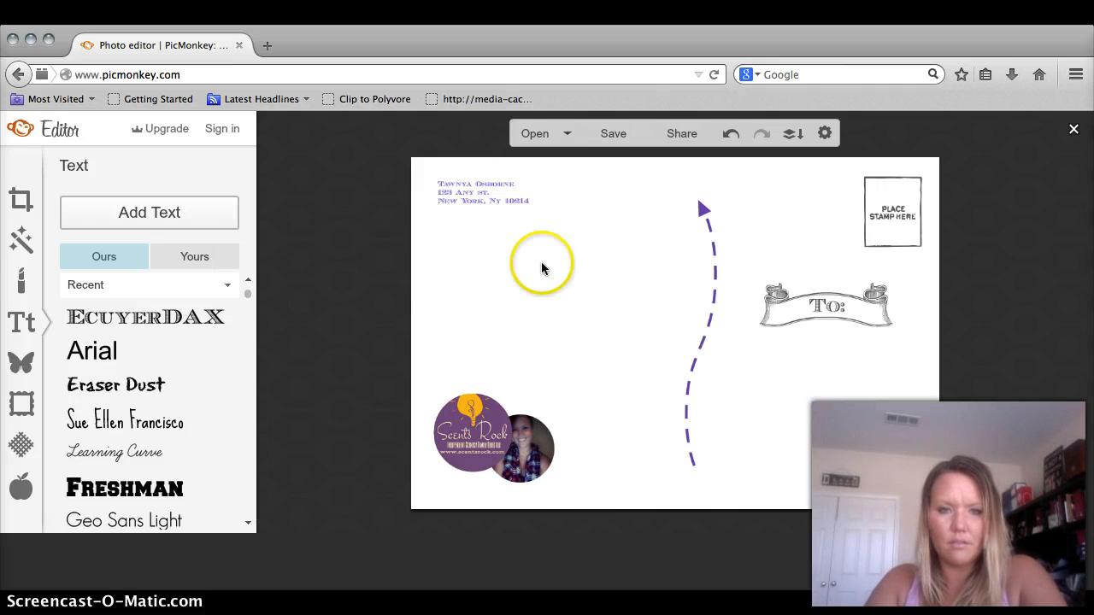
{"action": "left_click", "coordinate": [509, 209]}
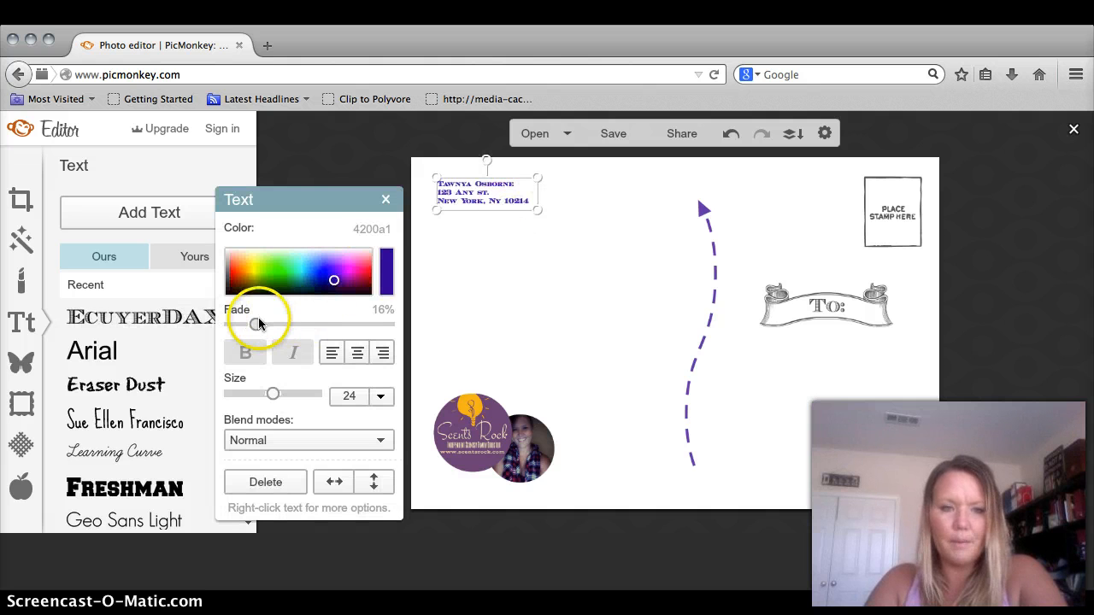
{"action": "left_click_drag", "start_coordinate": [257, 326], "coordinate": [220, 327]}
{"action": "left_click", "coordinate": [548, 334]}
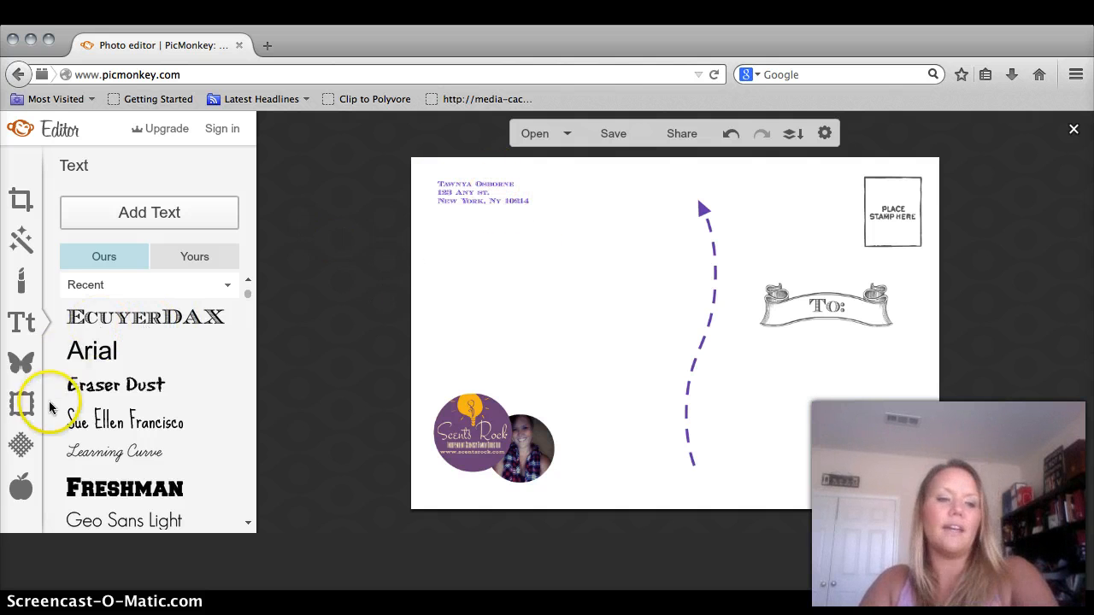
- Open the Overlays library and expand the Stars category showing Basic and Royale stars
{"action": "left_click", "coordinate": [24, 364]}
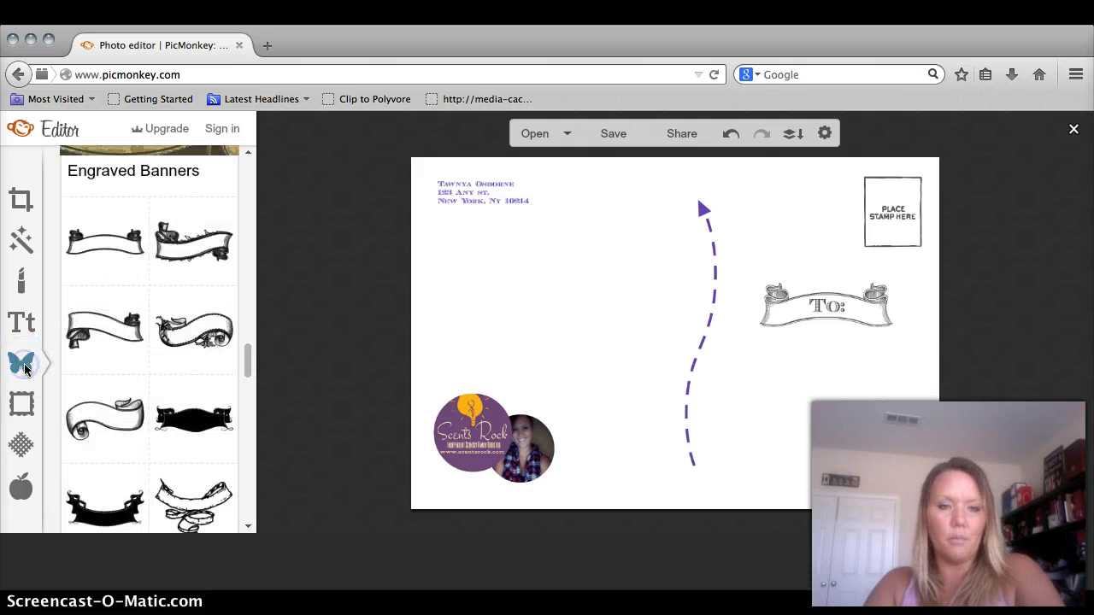
{"action": "left_click", "coordinate": [48, 373]}
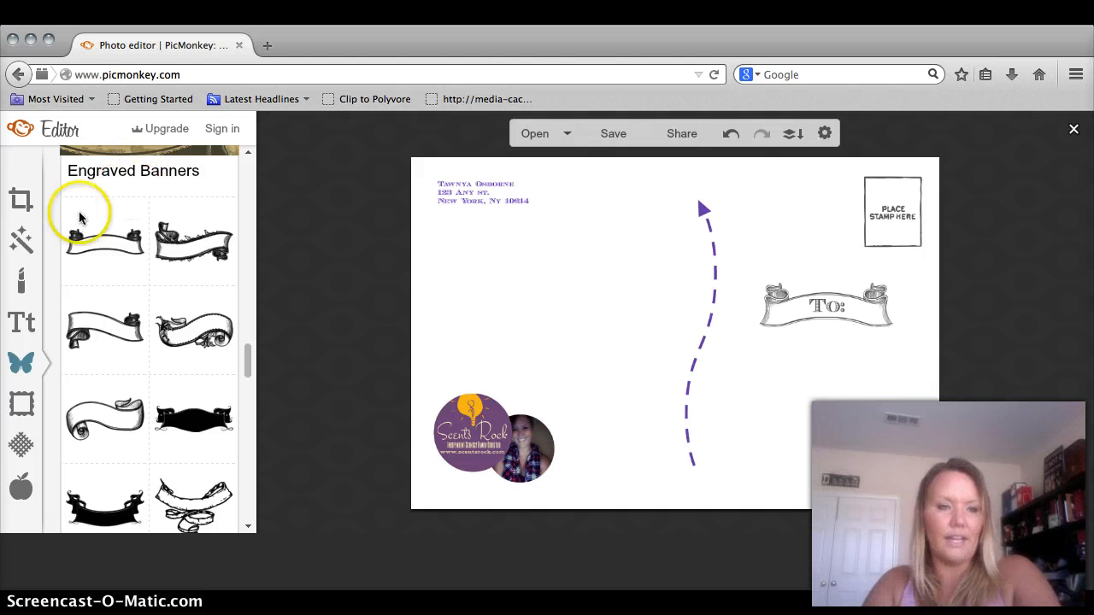
{"action": "left_click", "coordinate": [141, 167]}
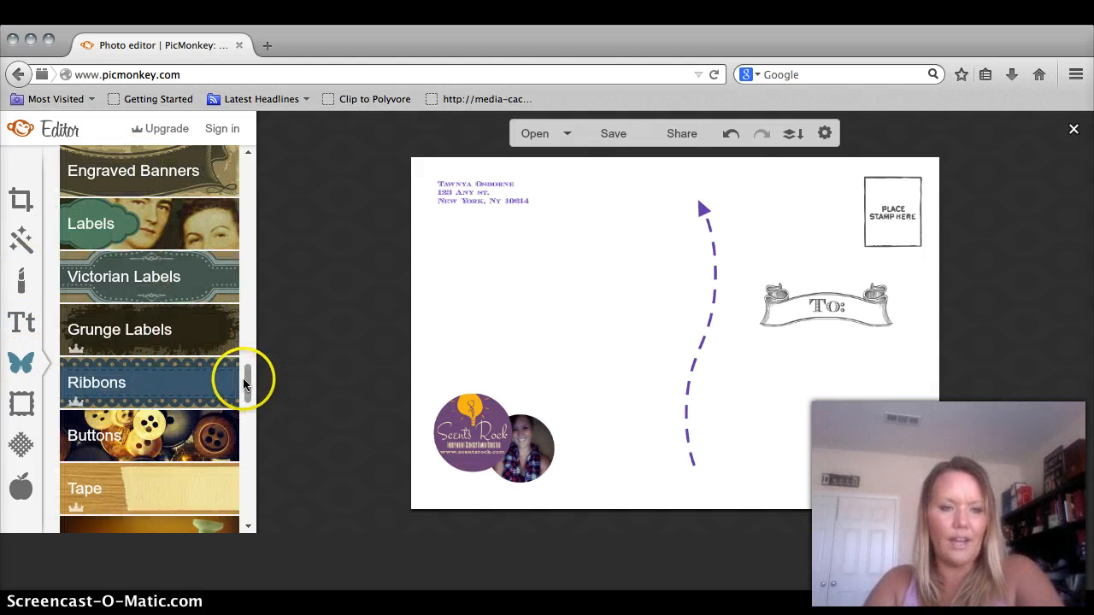
{"action": "scroll", "coordinate": [244, 328], "scroll_direction": "up", "scroll_amount": 1}
{"action": "left_click_drag", "start_coordinate": [243, 328], "coordinate": [245, 176]}
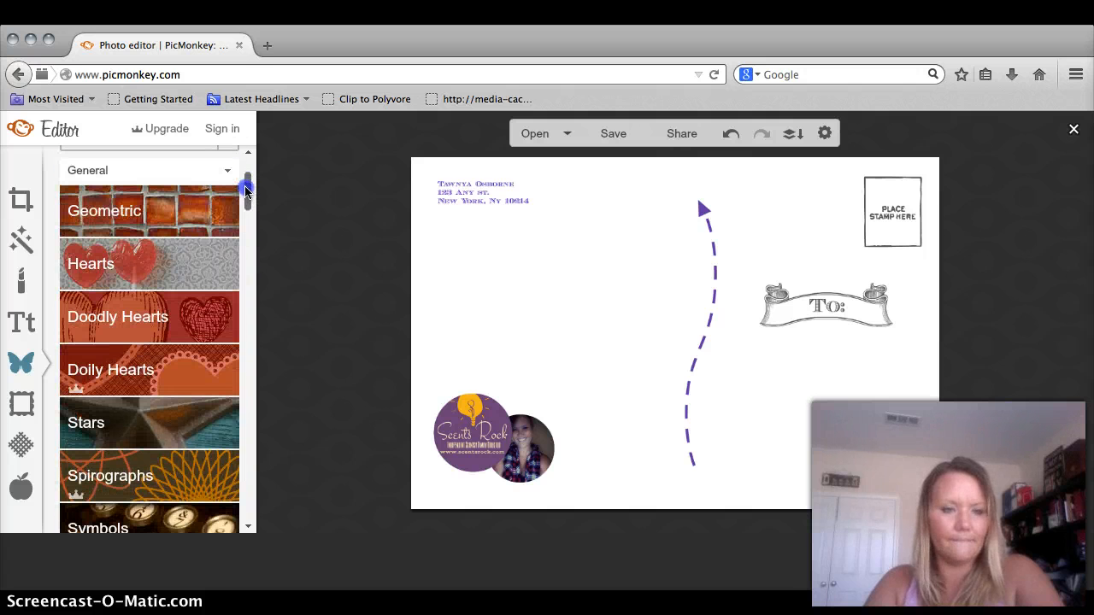
{"action": "left_click", "coordinate": [134, 423]}
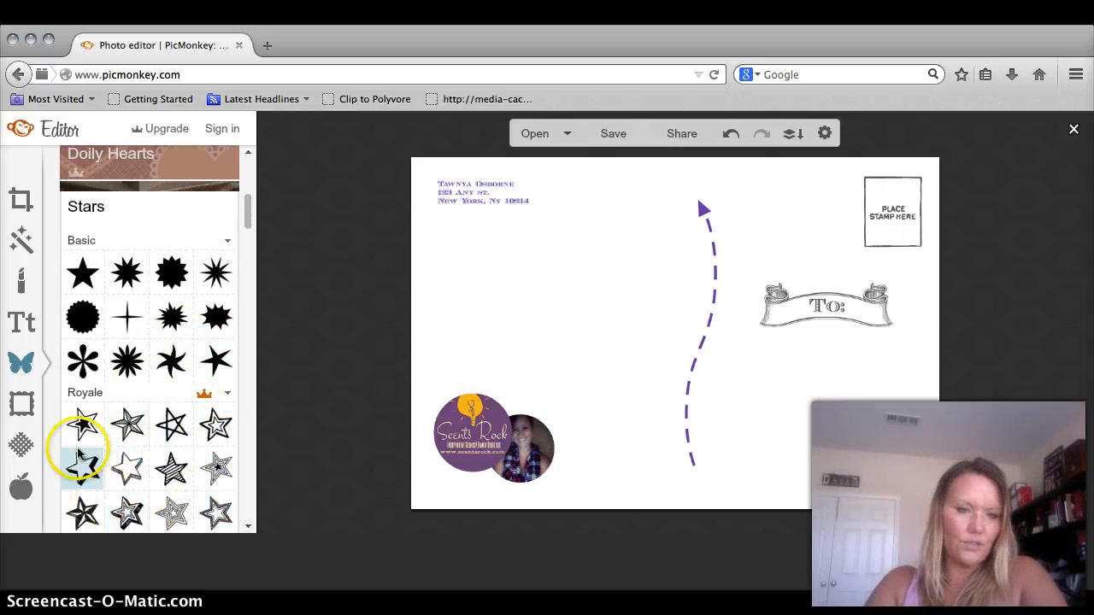
- Add a basic star, tint it teal 00b6bd, and send it behind the return address
{"action": "left_click", "coordinate": [82, 276]}
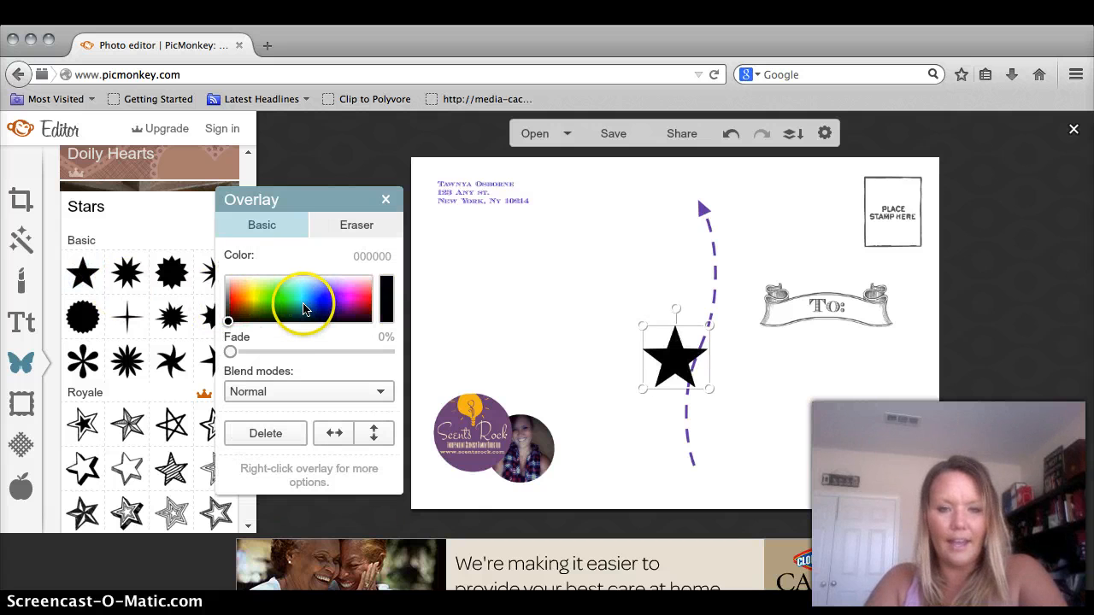
{"action": "left_click", "coordinate": [301, 305]}
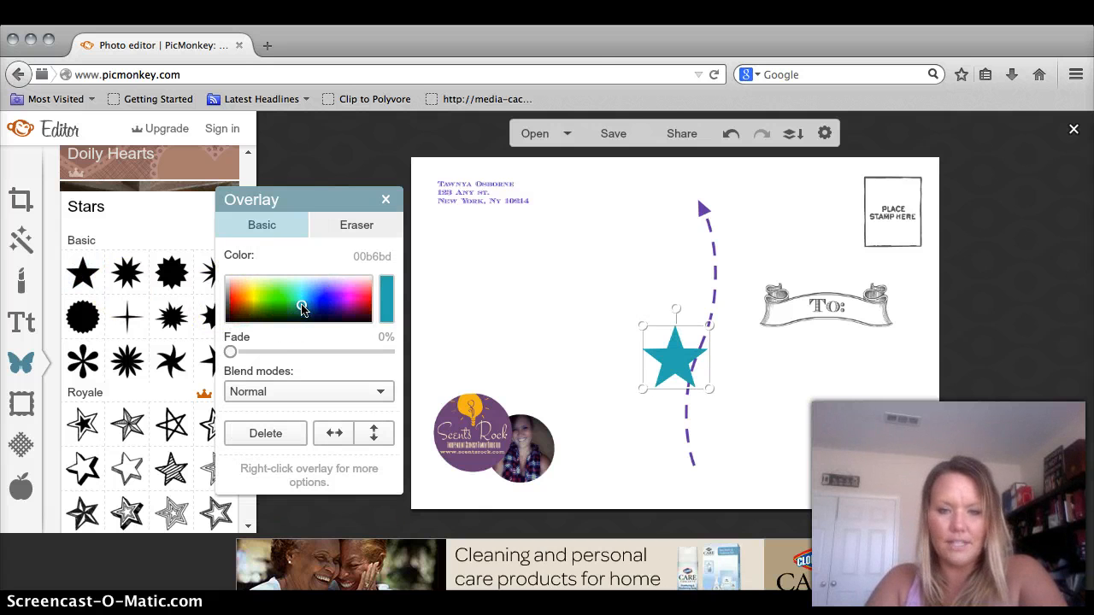
{"action": "left_click_drag", "start_coordinate": [672, 357], "coordinate": [485, 174]}
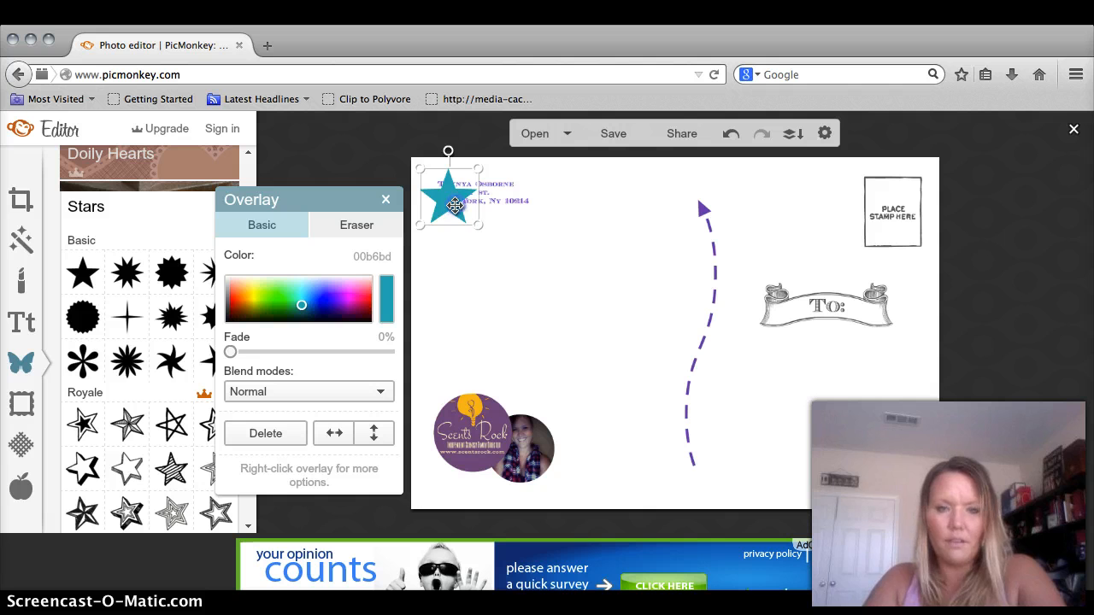
{"action": "left_click_drag", "start_coordinate": [461, 225], "coordinate": [462, 225]}
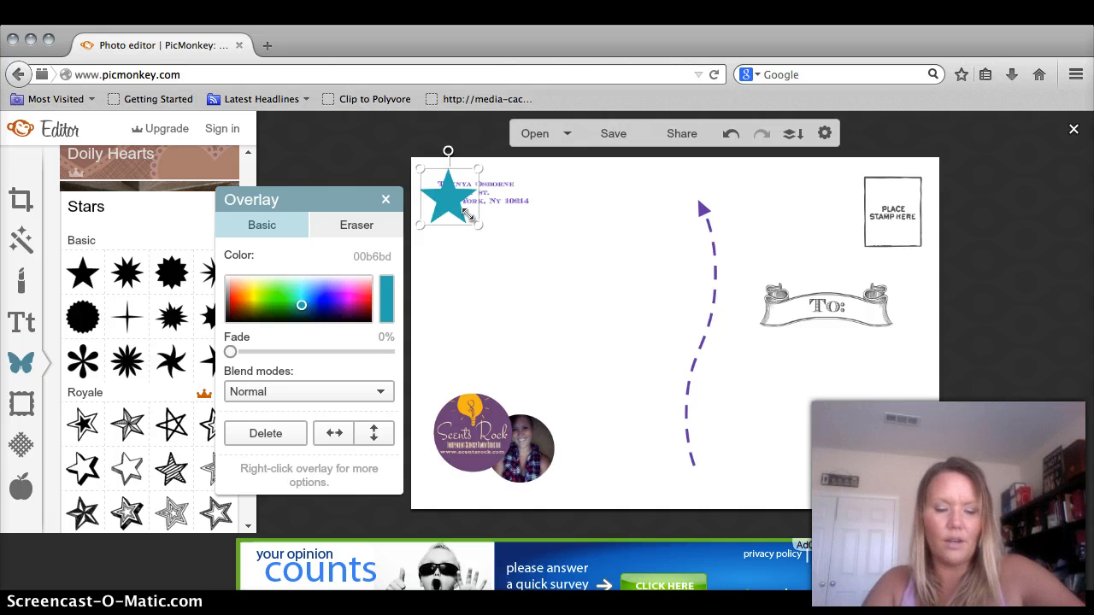
{"action": "right_click", "coordinate": [466, 213]}
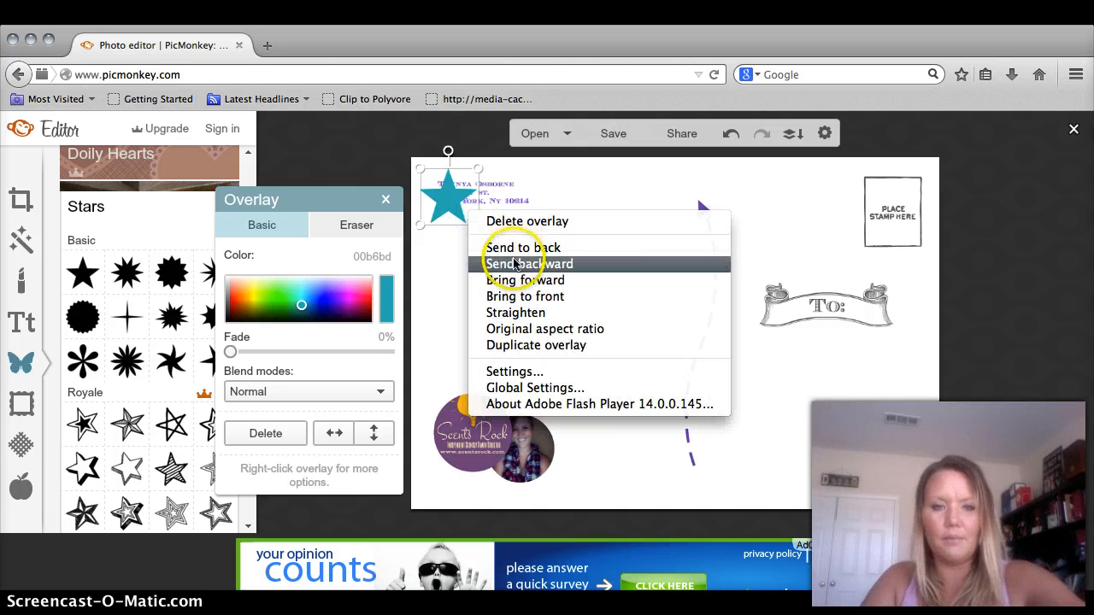
{"action": "left_click", "coordinate": [513, 249]}
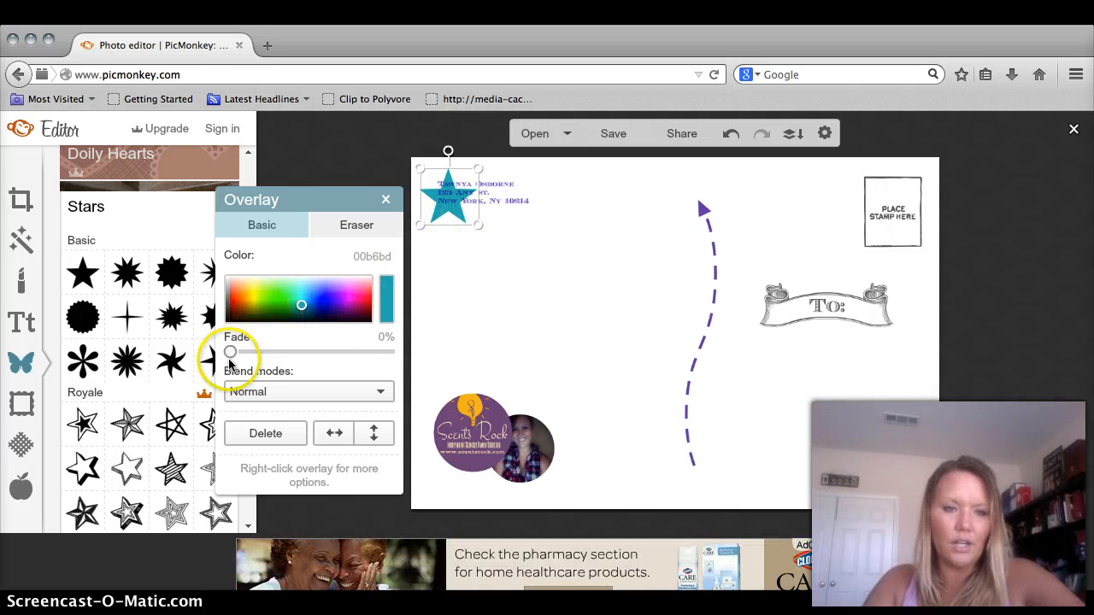
- Set the star's Fade to 64%
{"action": "left_click_drag", "start_coordinate": [300, 360], "coordinate": [344, 359]}
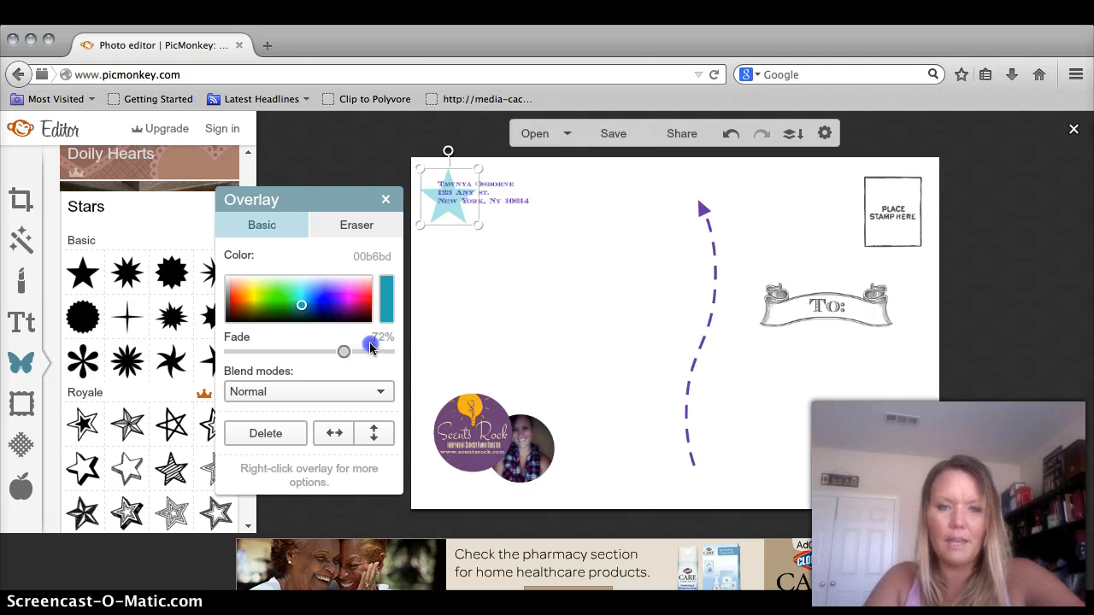
{"action": "left_click_drag", "start_coordinate": [371, 345], "coordinate": [388, 347]}
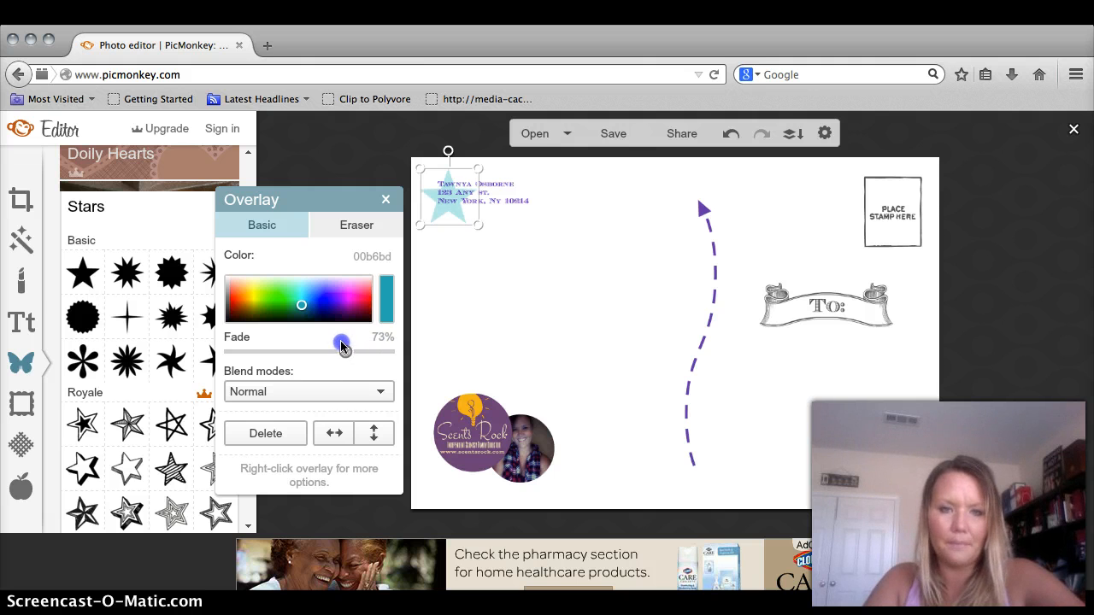
{"action": "left_click_drag", "start_coordinate": [340, 342], "coordinate": [329, 339]}
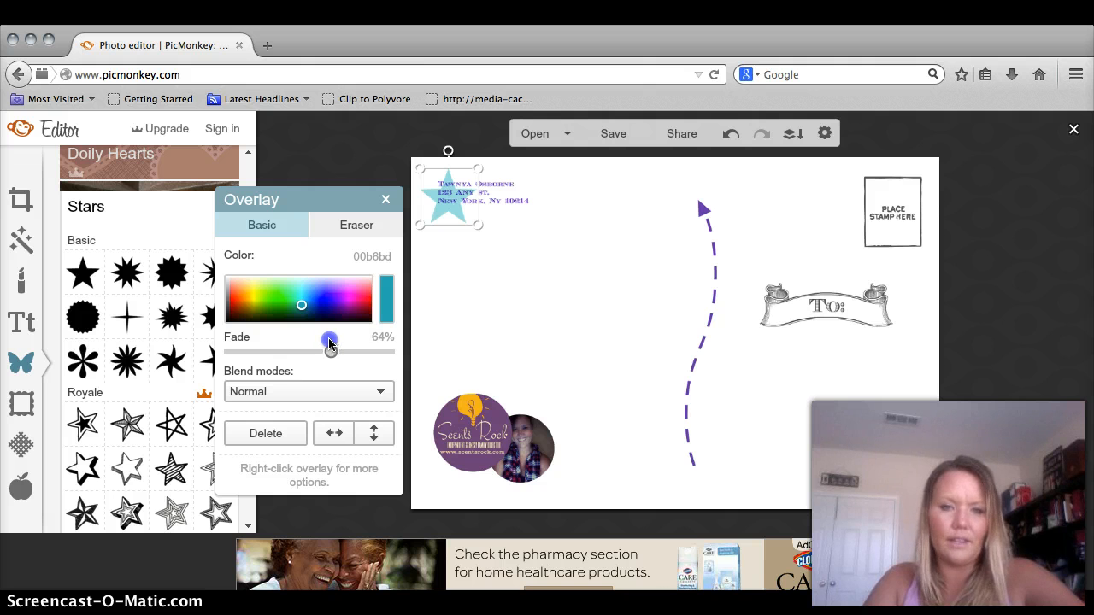
- Deselect the star, add a text box and type 'Thank you SO much for your business & Support'
{"action": "left_click", "coordinate": [635, 313]}
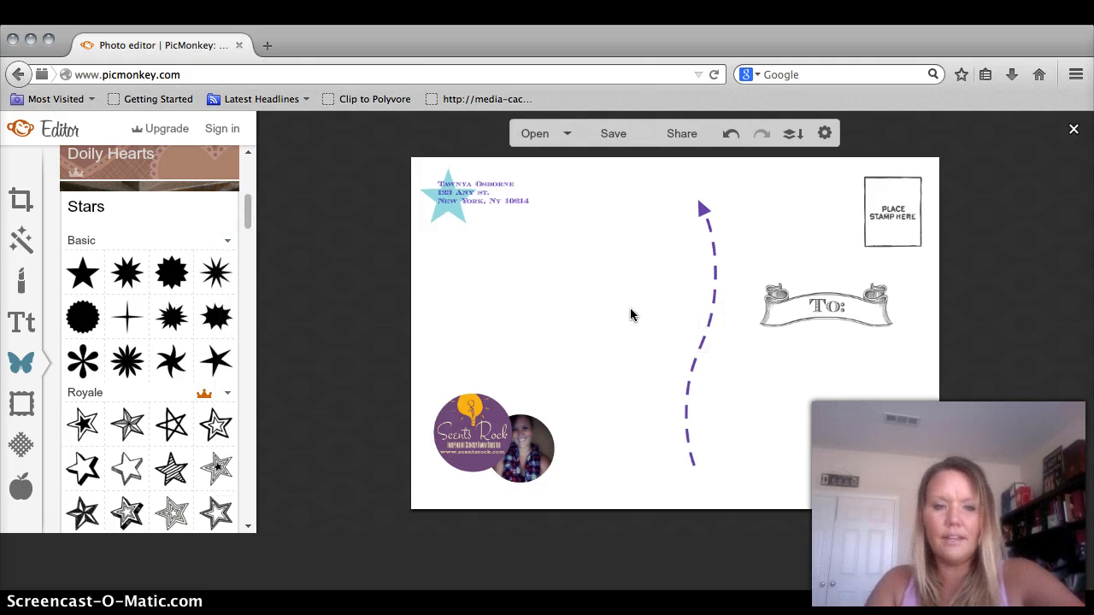
{"action": "left_click", "coordinate": [17, 329]}
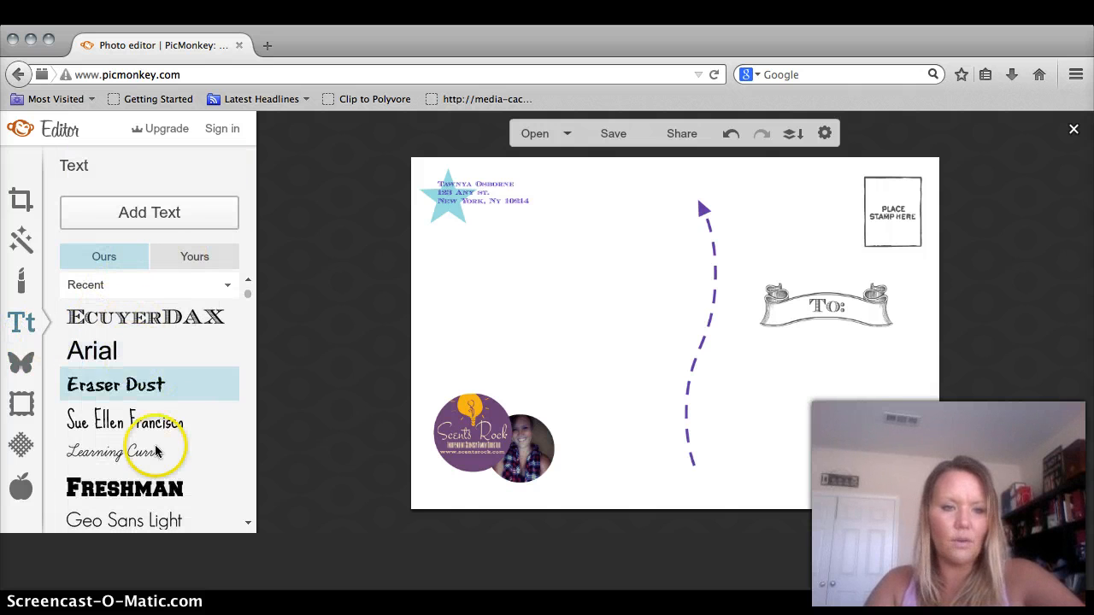
{"action": "left_click_drag", "start_coordinate": [245, 291], "coordinate": [246, 299]}
{"action": "left_click", "coordinate": [173, 379]}
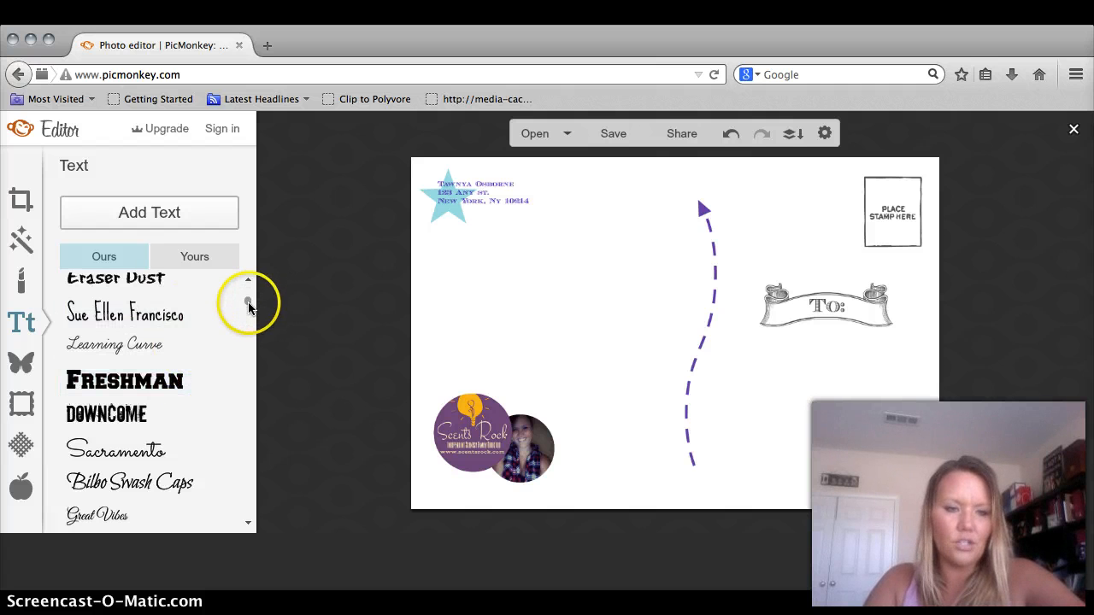
{"action": "left_click_drag", "start_coordinate": [248, 303], "coordinate": [248, 306]}
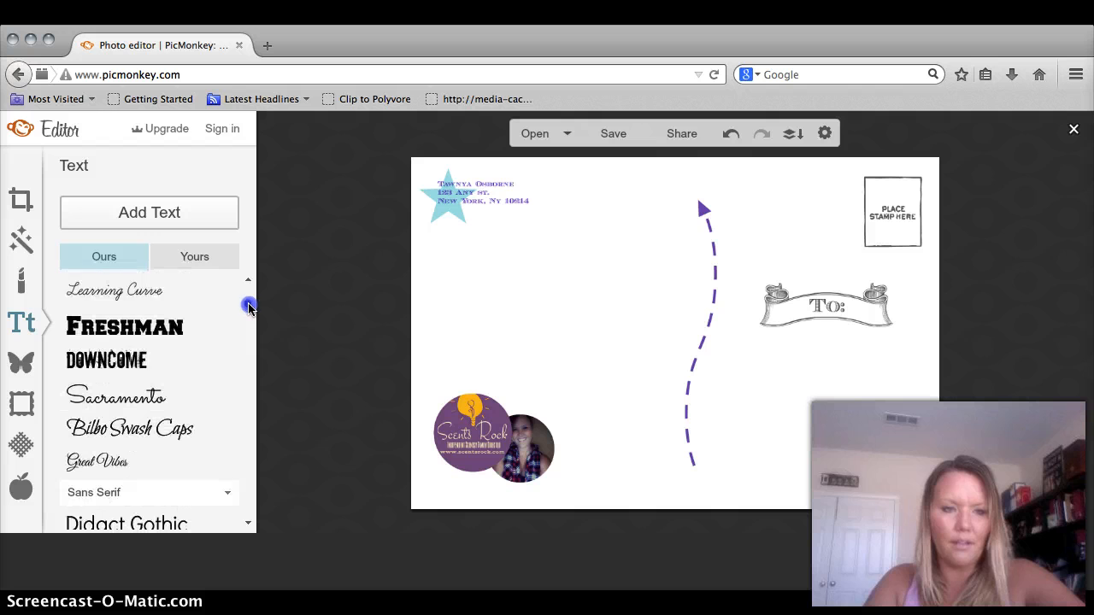
{"action": "left_click", "coordinate": [176, 212]}
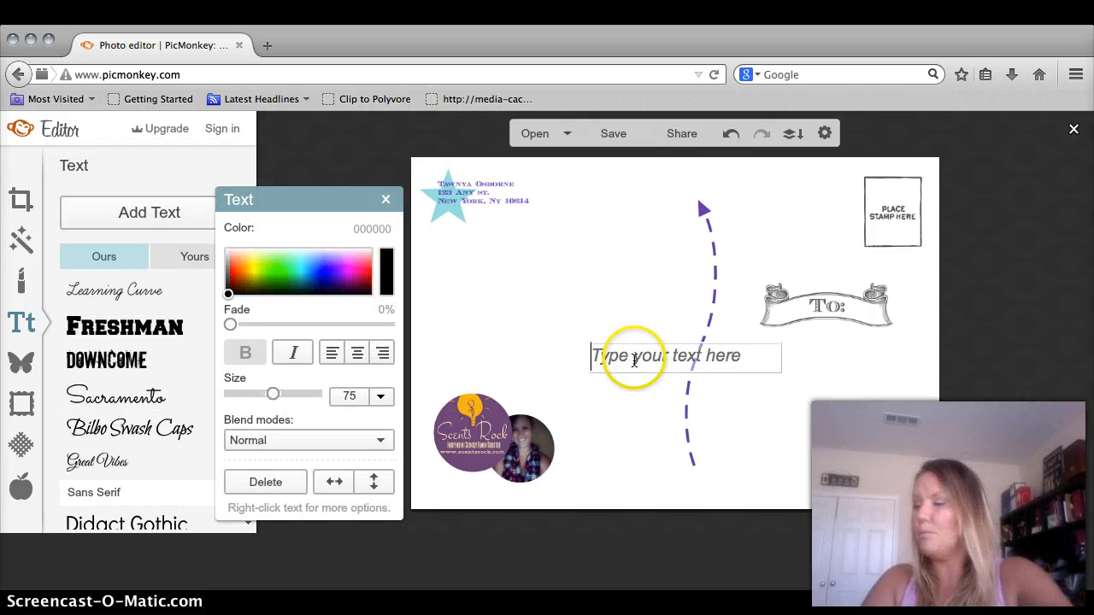
{"action": "type", "text": "Thank you SO muc"}
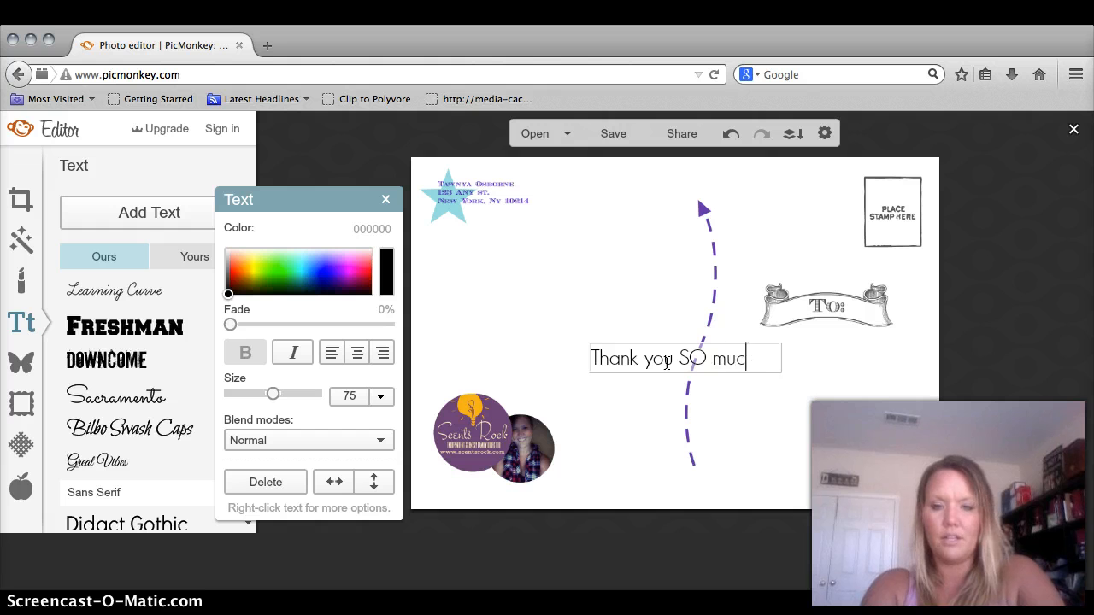
{"action": "type", "text": "h for your busines"}
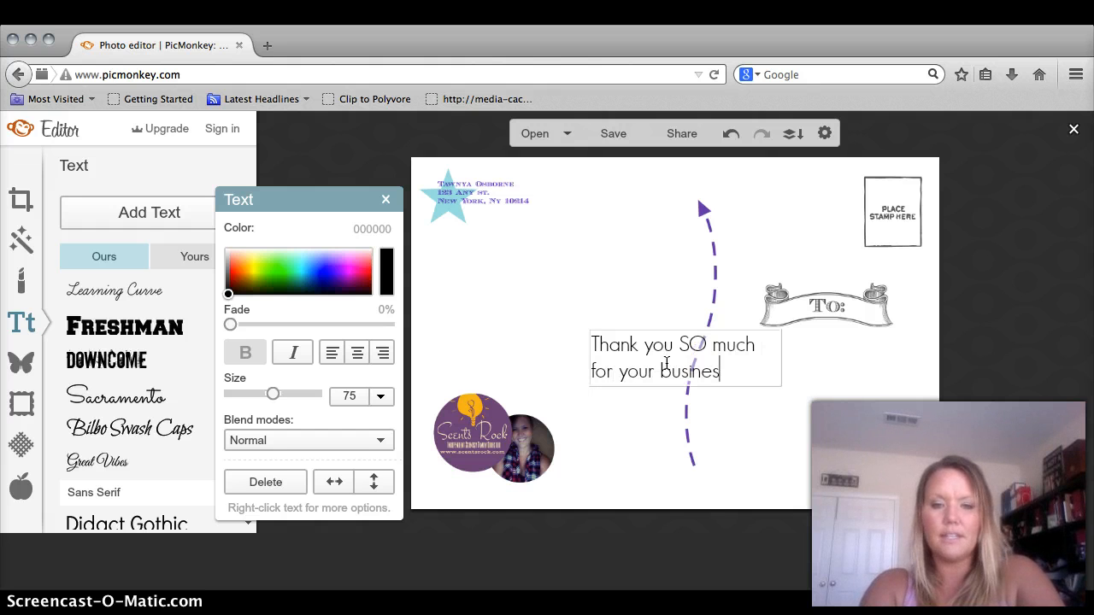
{"action": "type", "text": "s & Su"}
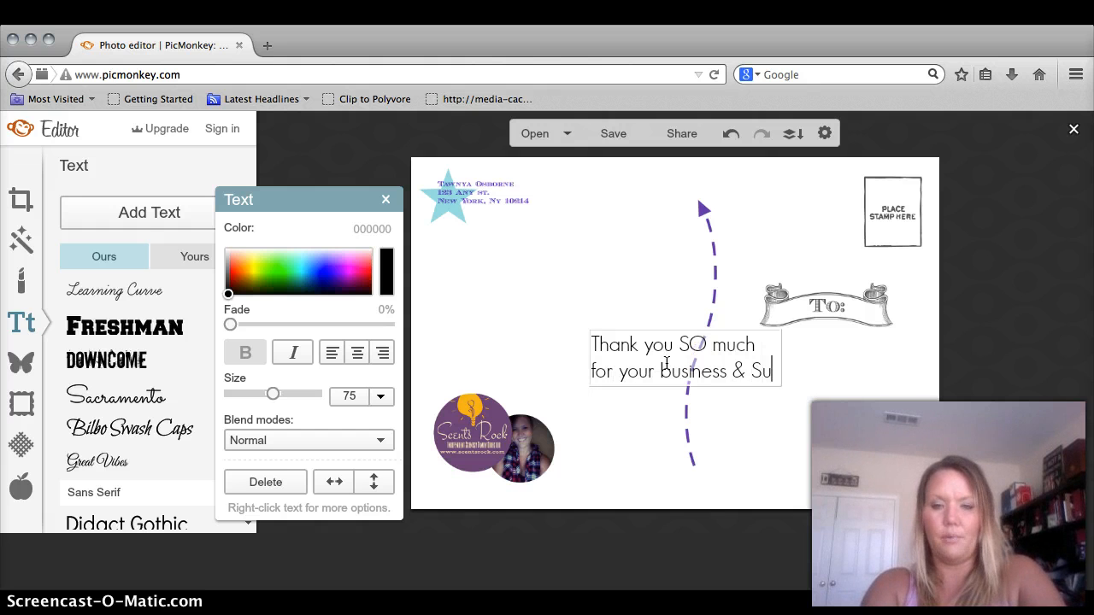
{"action": "type", "text": "pport"}
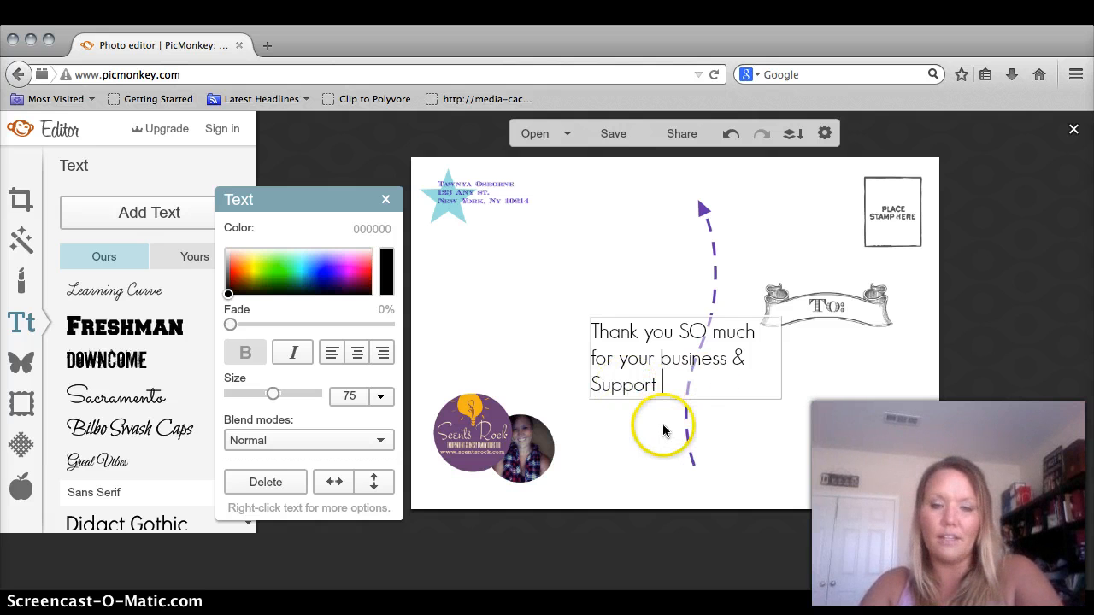
- Move the thank-you text up under the address and widen its box so it wraps to two lines
{"action": "left_click", "coordinate": [655, 414]}
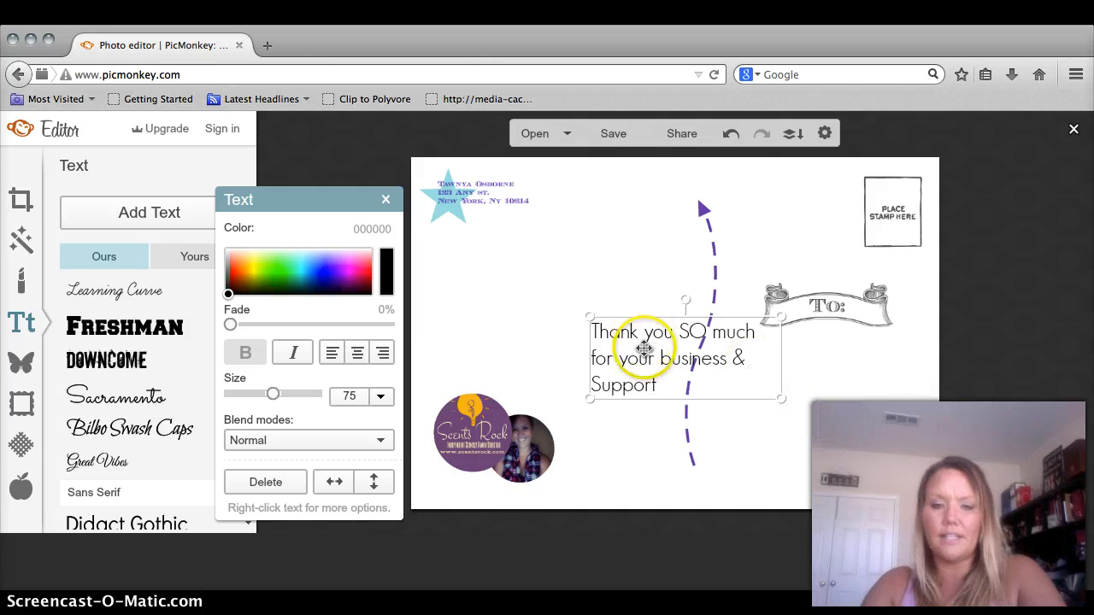
{"action": "left_click_drag", "start_coordinate": [632, 351], "coordinate": [484, 276]}
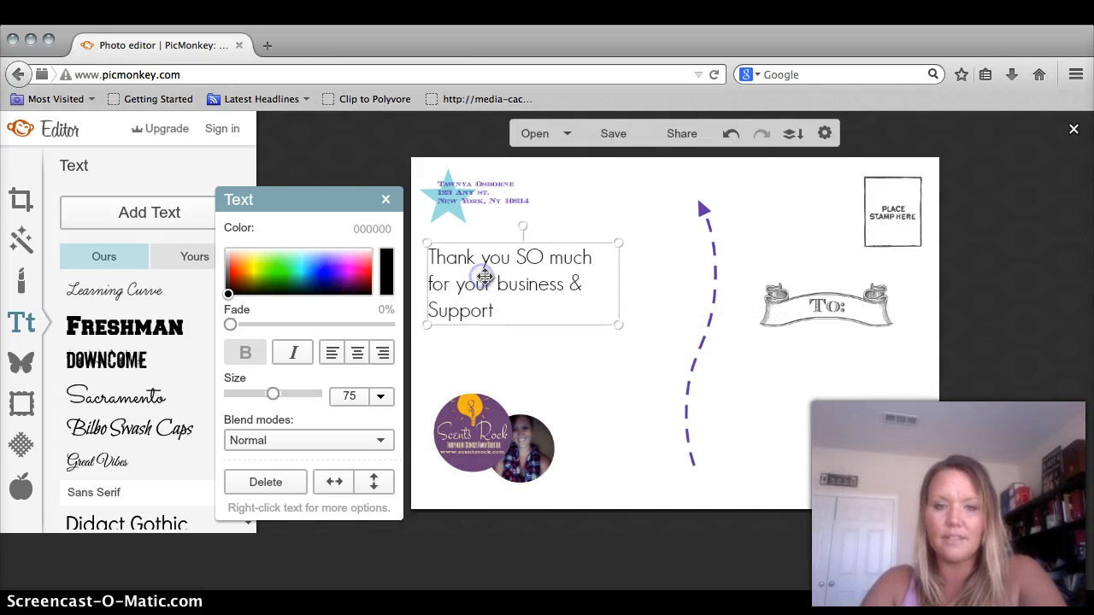
{"action": "left_click_drag", "start_coordinate": [622, 278], "coordinate": [648, 283]}
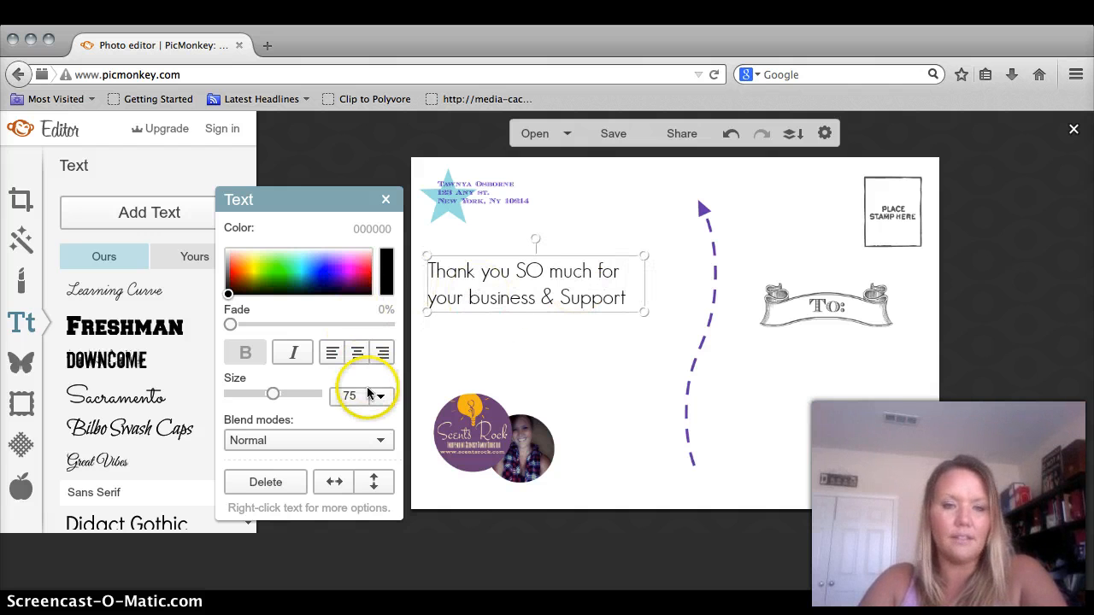
{"action": "left_click_drag", "start_coordinate": [527, 303], "coordinate": [528, 309]}
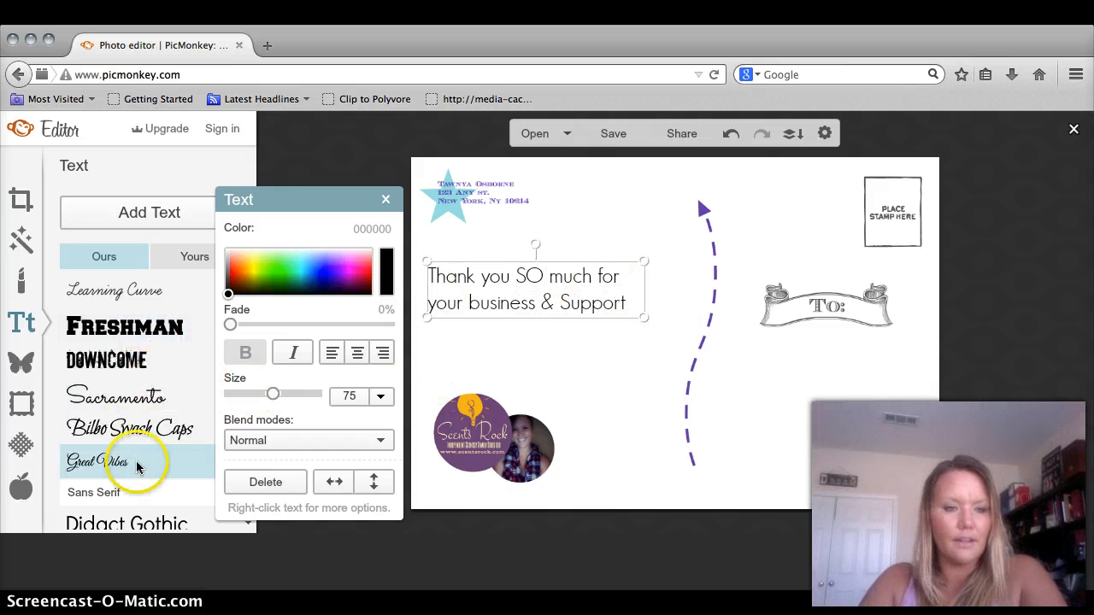
- Set the thank-you text size to 77, after trying 96 and 88
{"action": "left_click", "coordinate": [381, 397]}
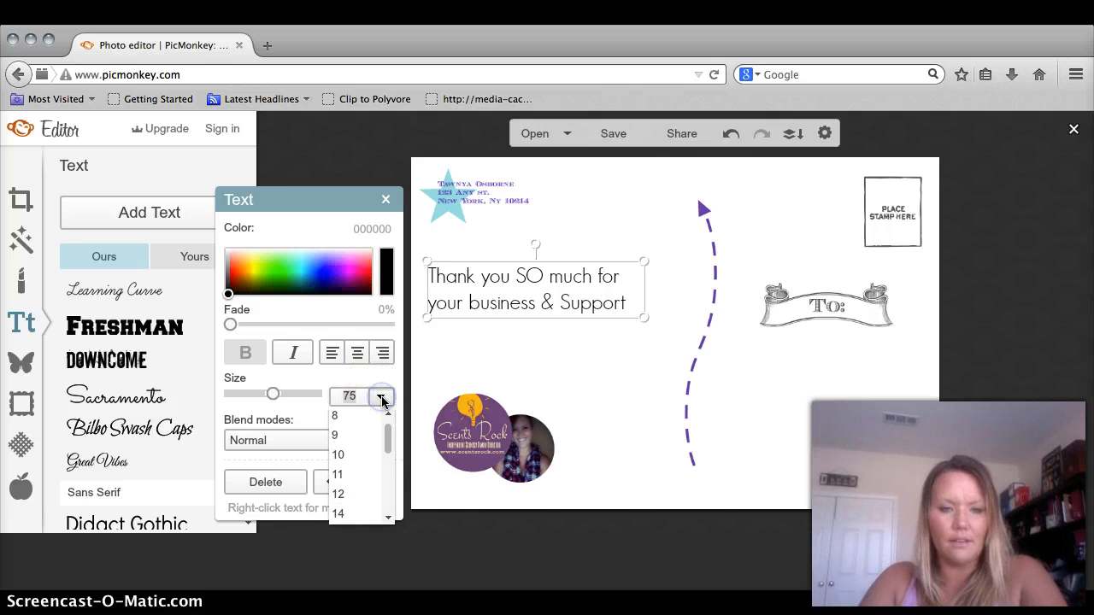
{"action": "left_click", "coordinate": [389, 458]}
{"action": "left_click_drag", "start_coordinate": [389, 480], "coordinate": [389, 498]}
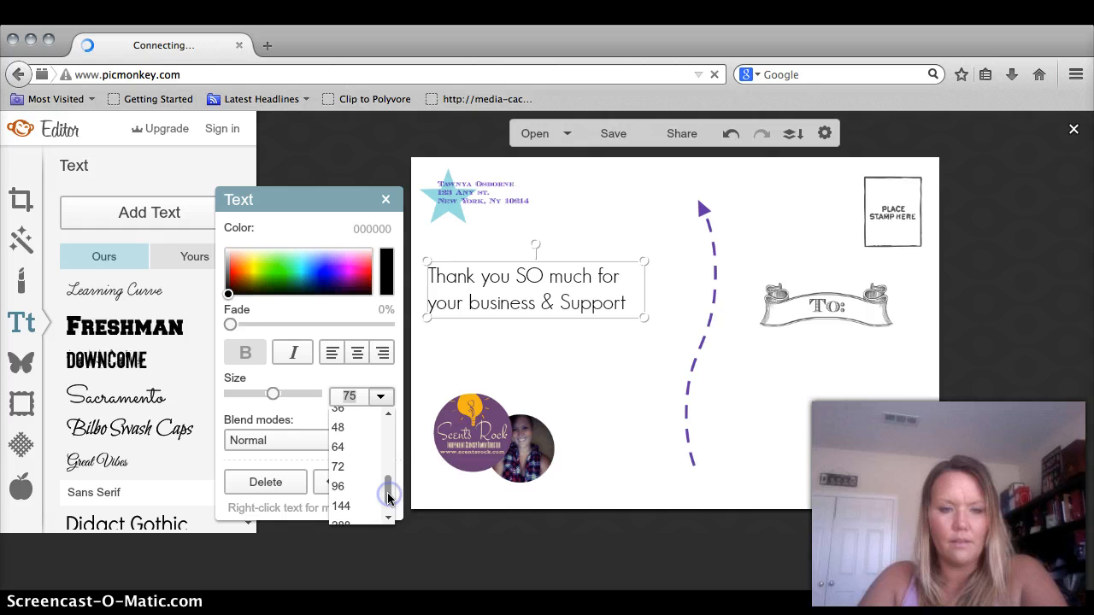
{"action": "left_click", "coordinate": [338, 486]}
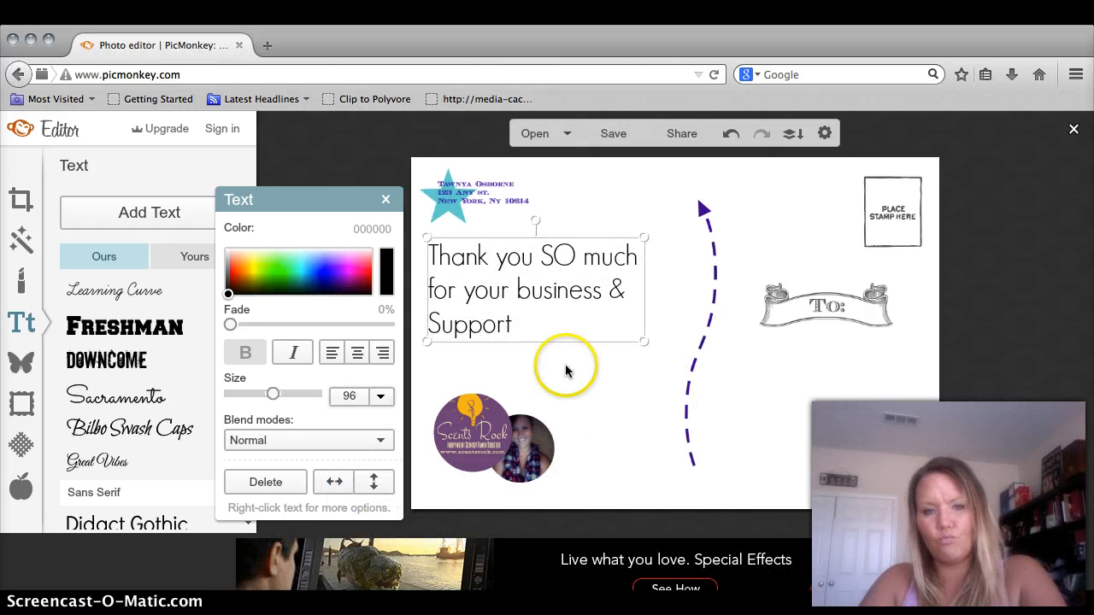
{"action": "left_click", "coordinate": [354, 405]}
{"action": "type", "text": "88"}
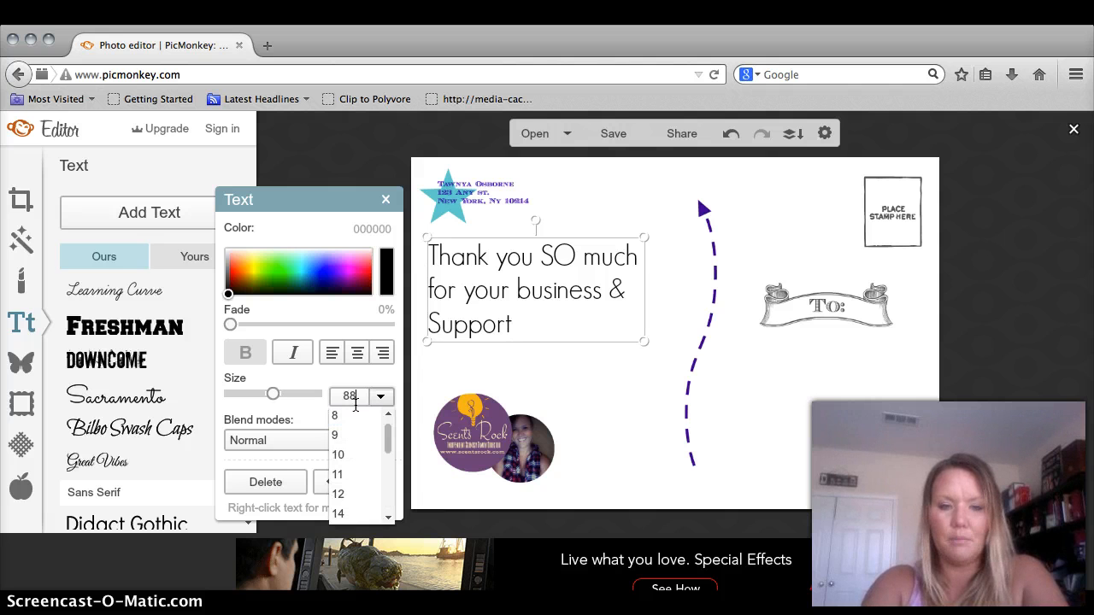
{"action": "key", "text": "Return"}
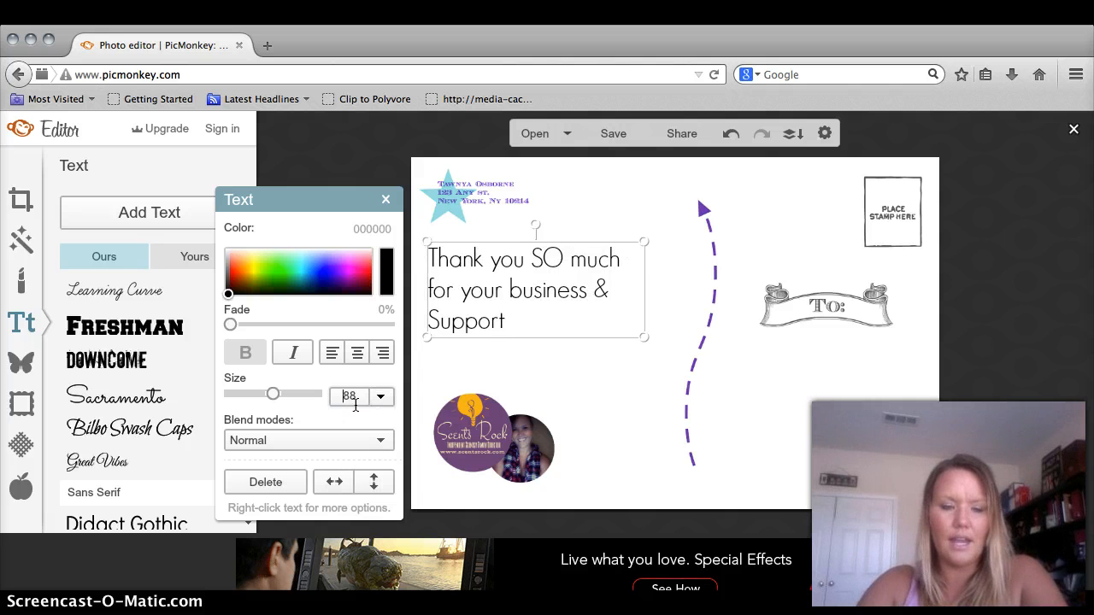
{"action": "left_click", "coordinate": [359, 400]}
{"action": "key", "text": "BackSpace"}
{"action": "type", "text": "77"}
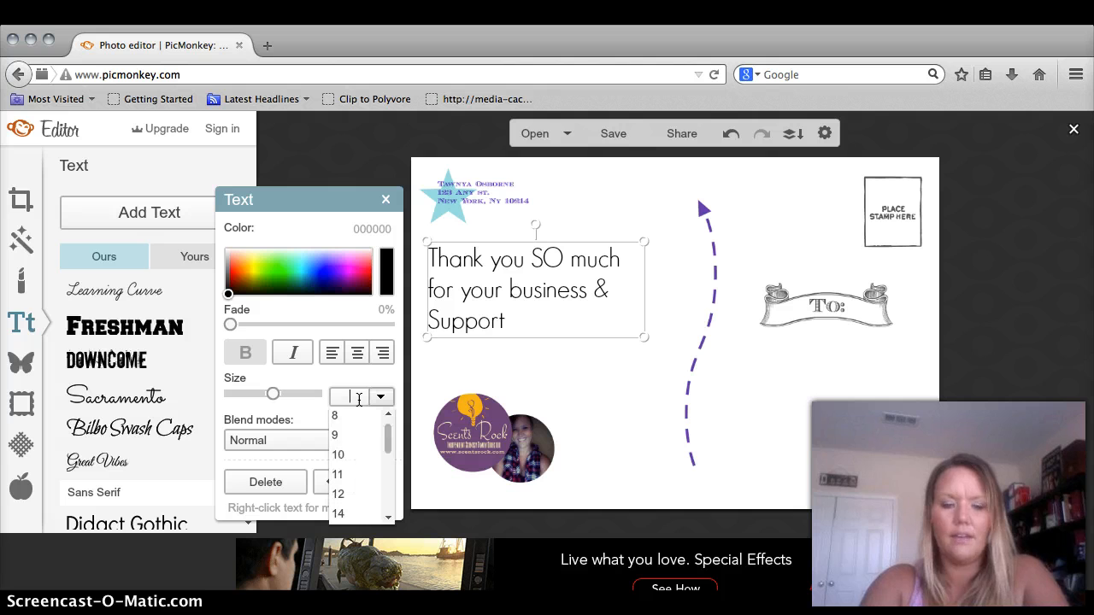
{"action": "key", "text": "Return"}
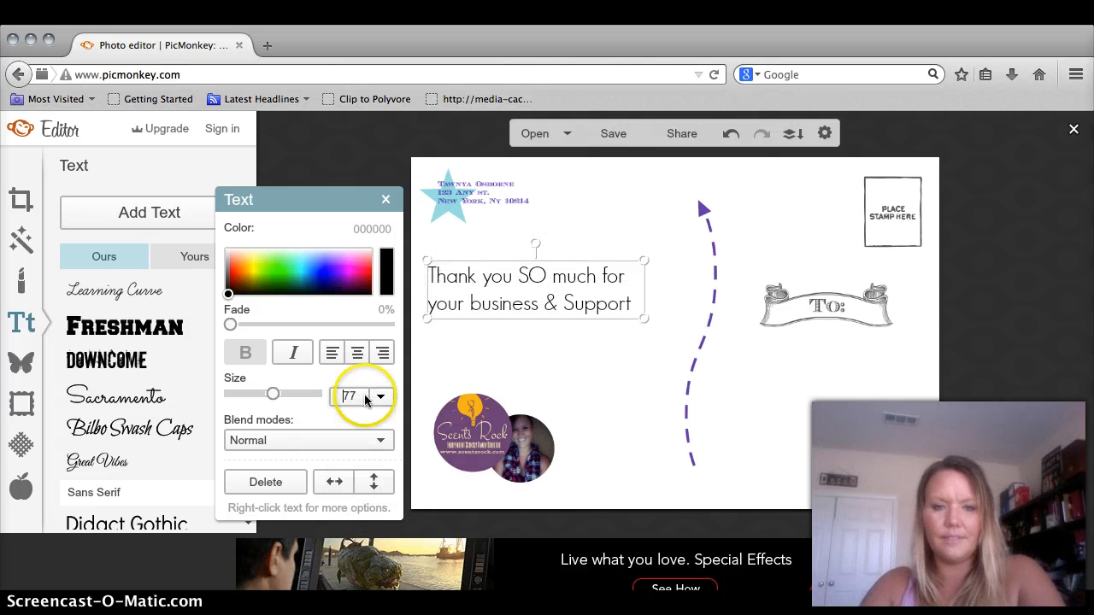
- Select the whole thank-you message and change its font to Cardo
{"action": "double_click", "coordinate": [561, 315]}
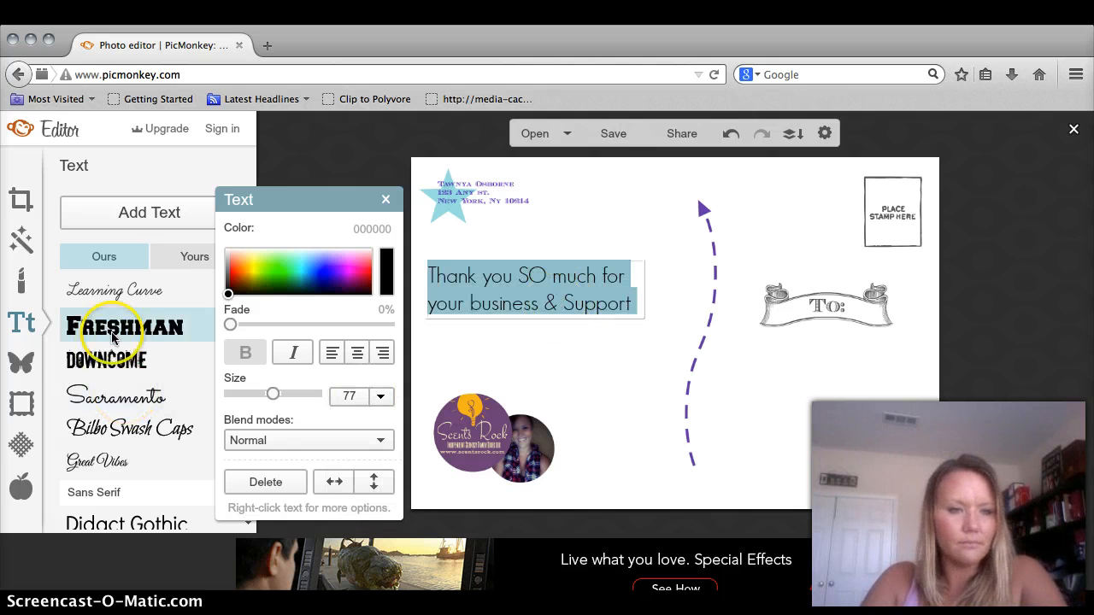
{"action": "left_click", "coordinate": [387, 203]}
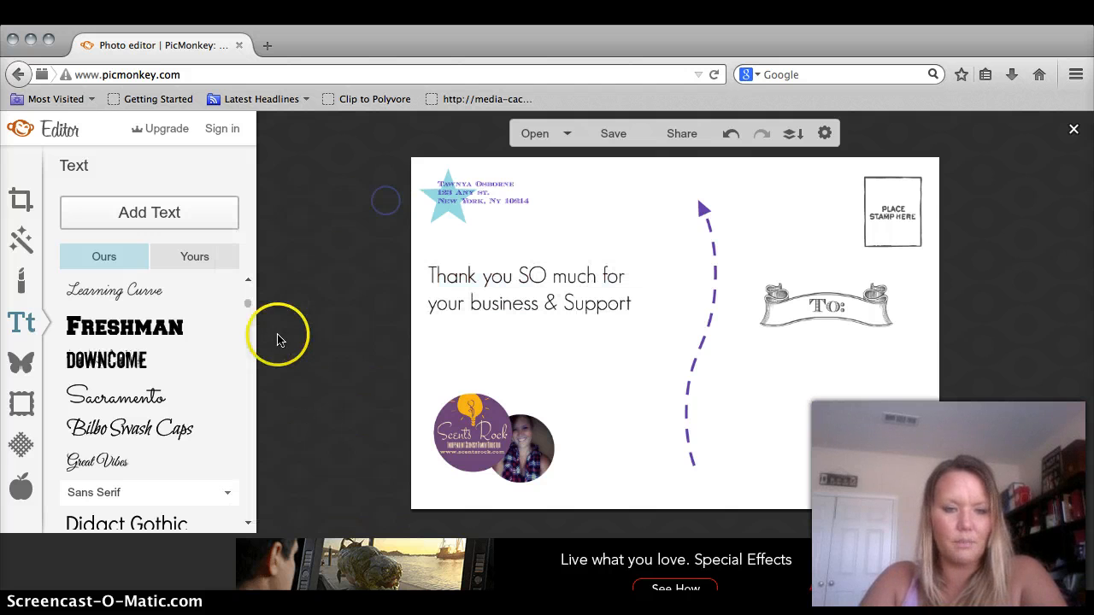
{"action": "left_click_drag", "start_coordinate": [252, 310], "coordinate": [249, 342]}
{"action": "left_click", "coordinate": [149, 340]}
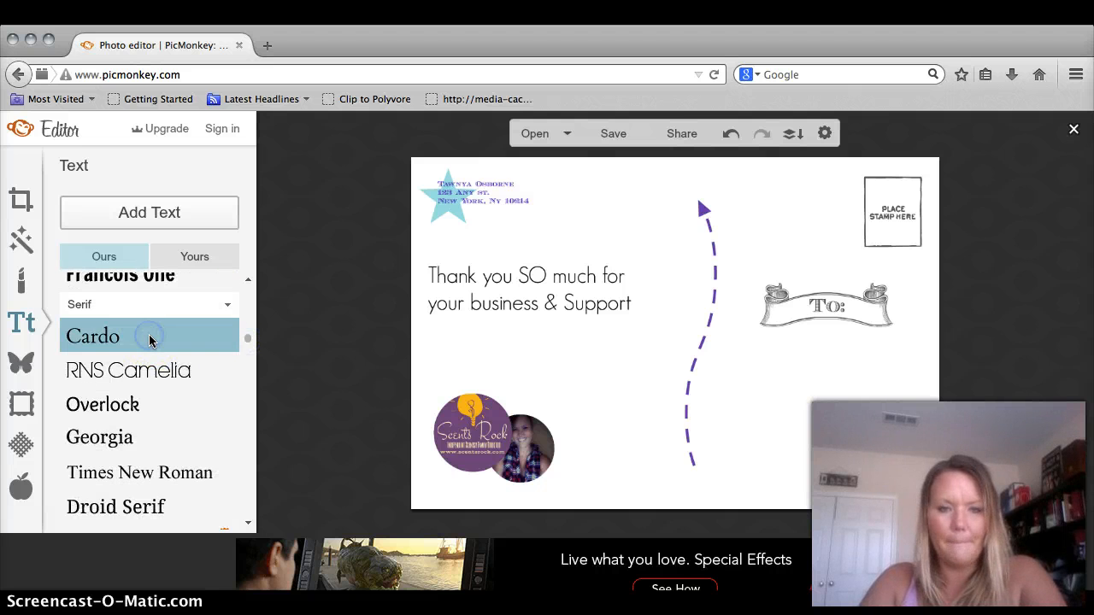
{"action": "left_click", "coordinate": [483, 302]}
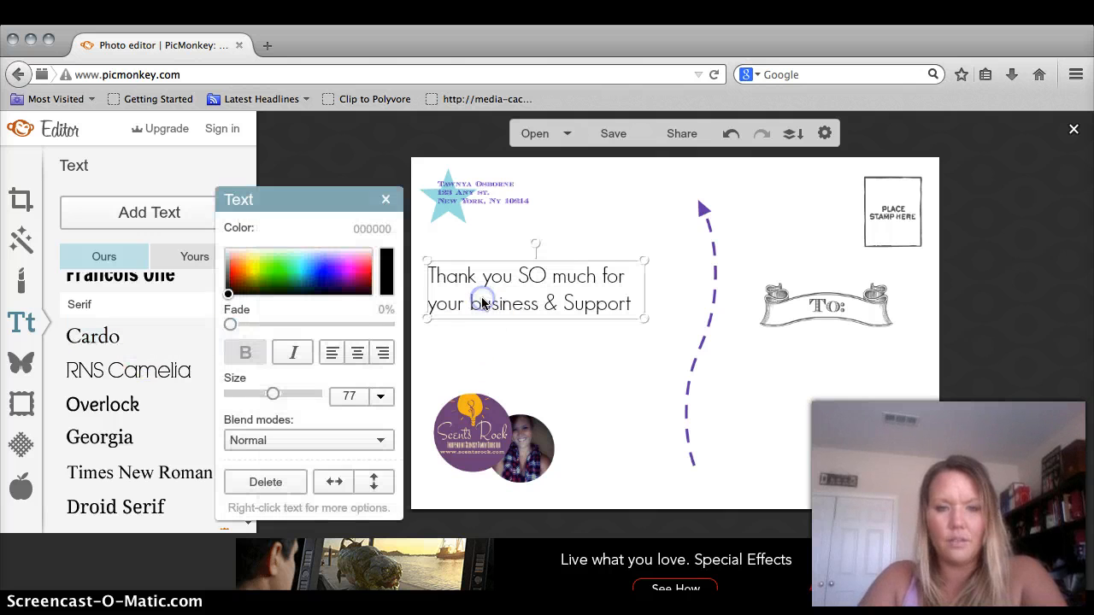
{"action": "double_click", "coordinate": [502, 303]}
{"action": "left_click", "coordinate": [632, 308]}
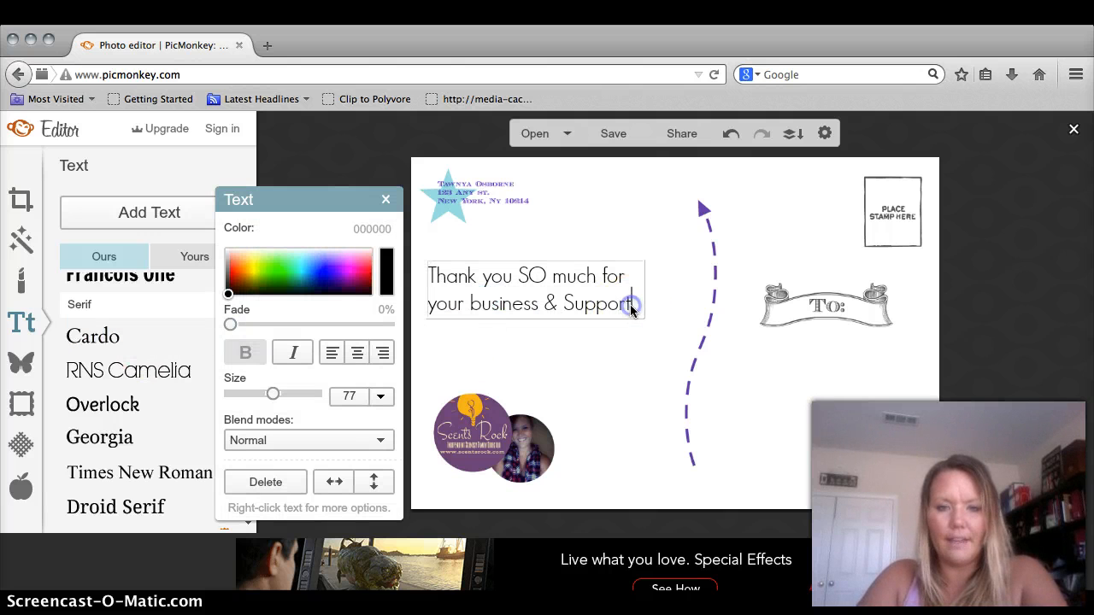
{"action": "left_click_drag", "start_coordinate": [632, 310], "coordinate": [438, 278]}
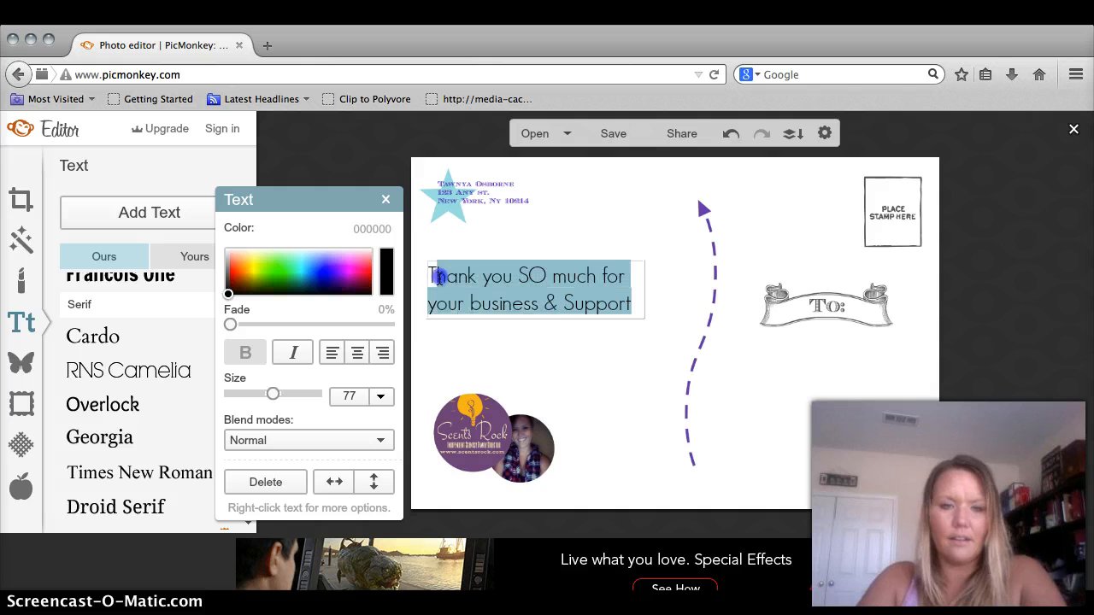
{"action": "left_click", "coordinate": [101, 339]}
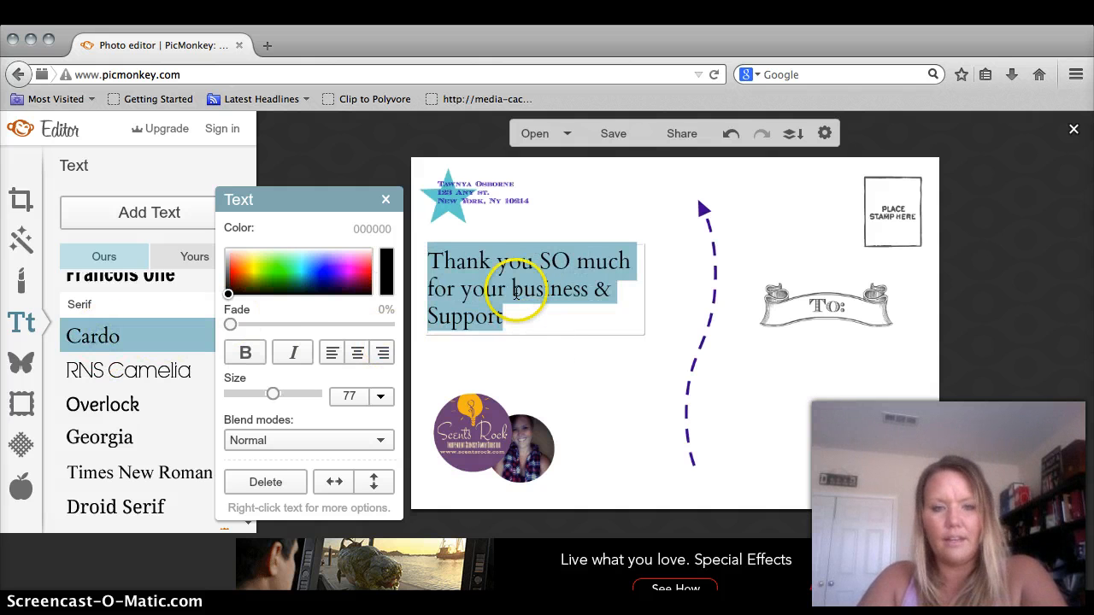
- Center-align the message, colour it grey 595959, and add a new empty text box
{"action": "left_click", "coordinate": [356, 354]}
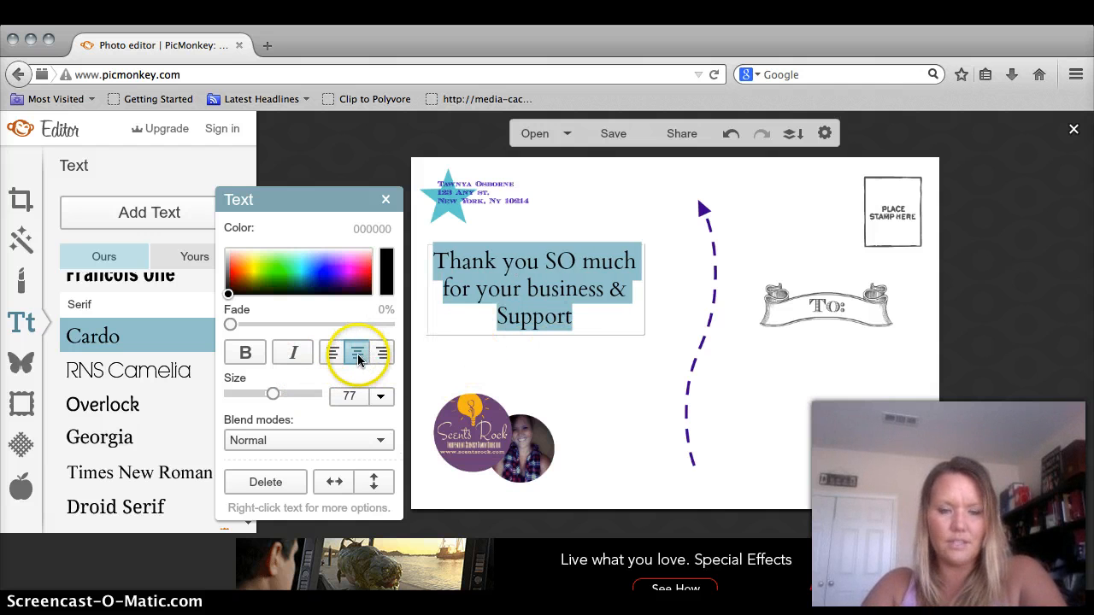
{"action": "left_click", "coordinate": [229, 281]}
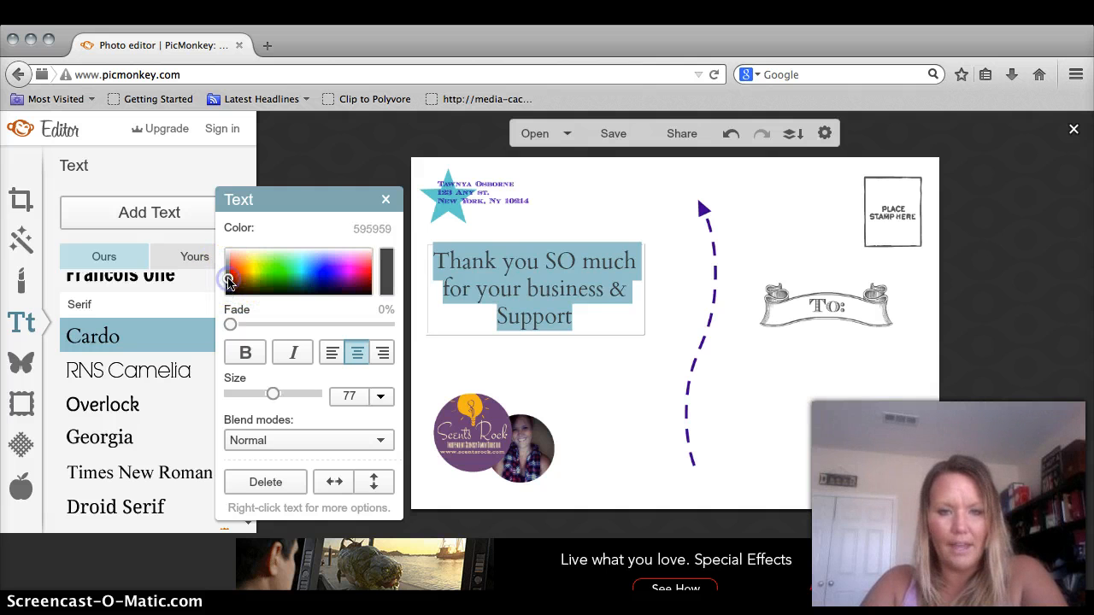
{"action": "left_click", "coordinate": [606, 358]}
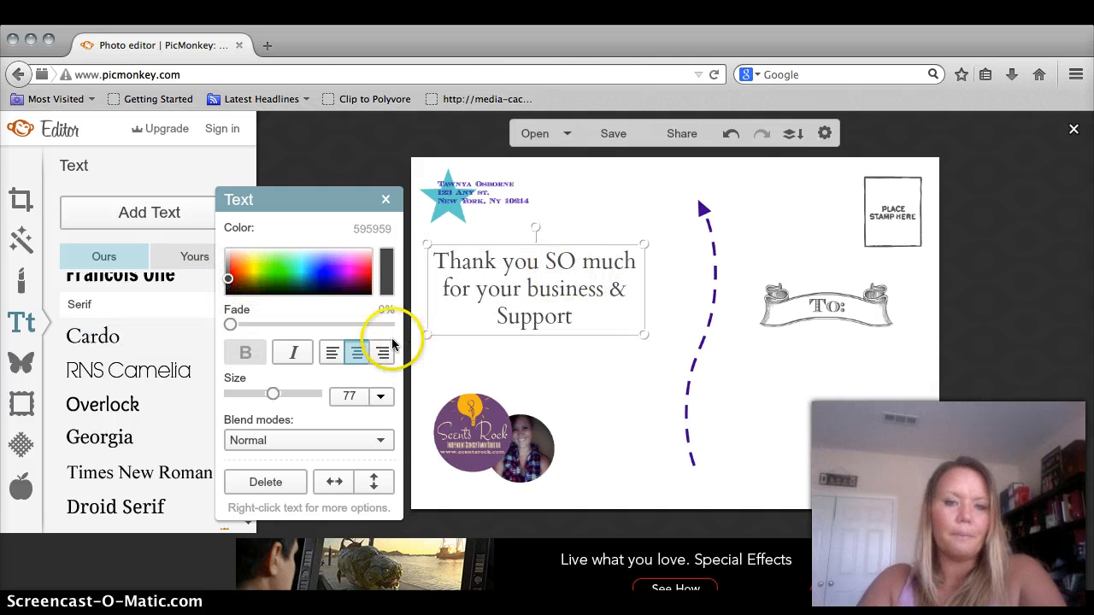
{"action": "left_click", "coordinate": [579, 366]}
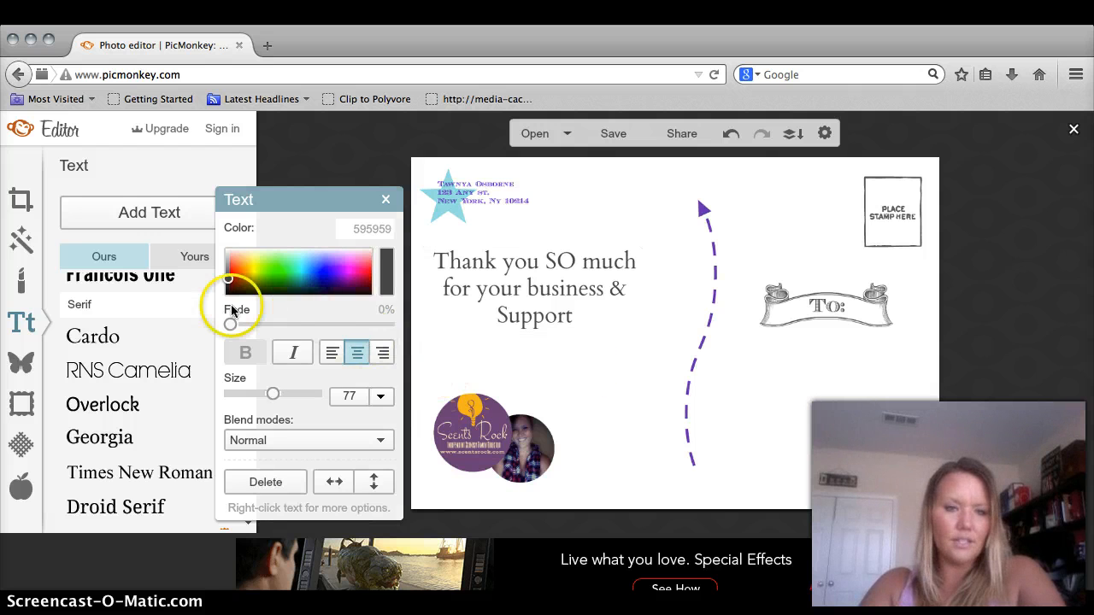
{"action": "left_click", "coordinate": [137, 214]}
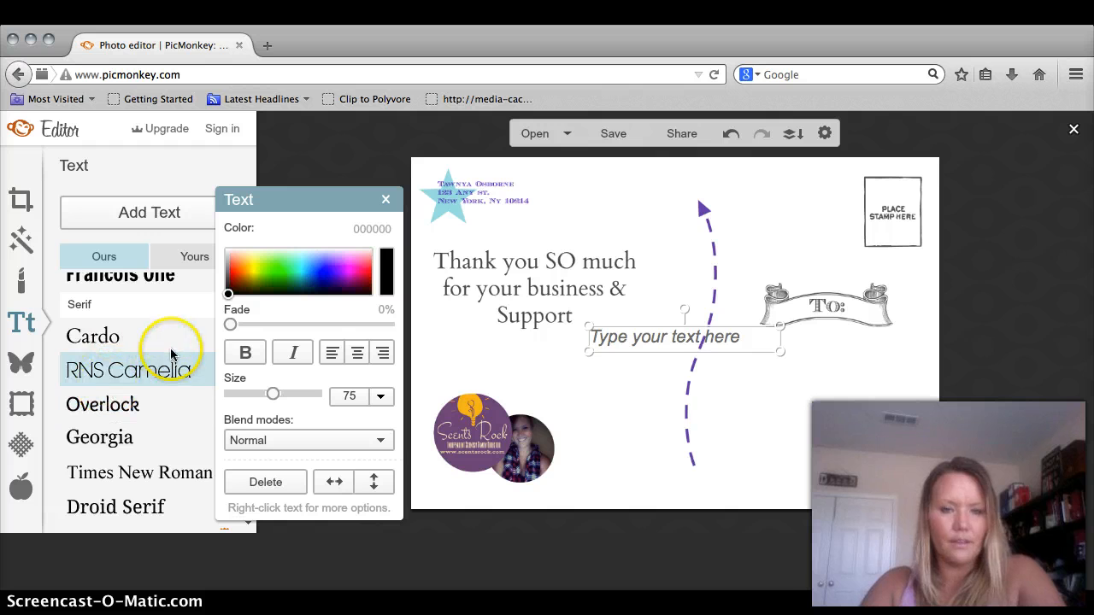
- Type the 'xoxo' sign-off, narrow it, place it under the message, and colour it grey 717171
{"action": "left_click_drag", "start_coordinate": [653, 337], "coordinate": [592, 342]}
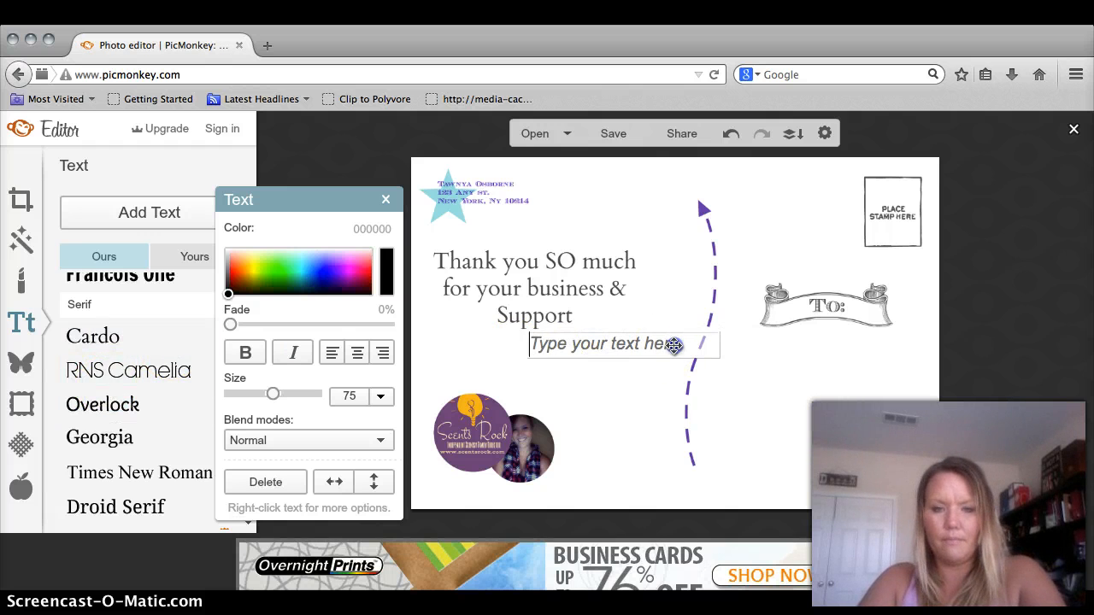
{"action": "type", "text": "xoxo,"}
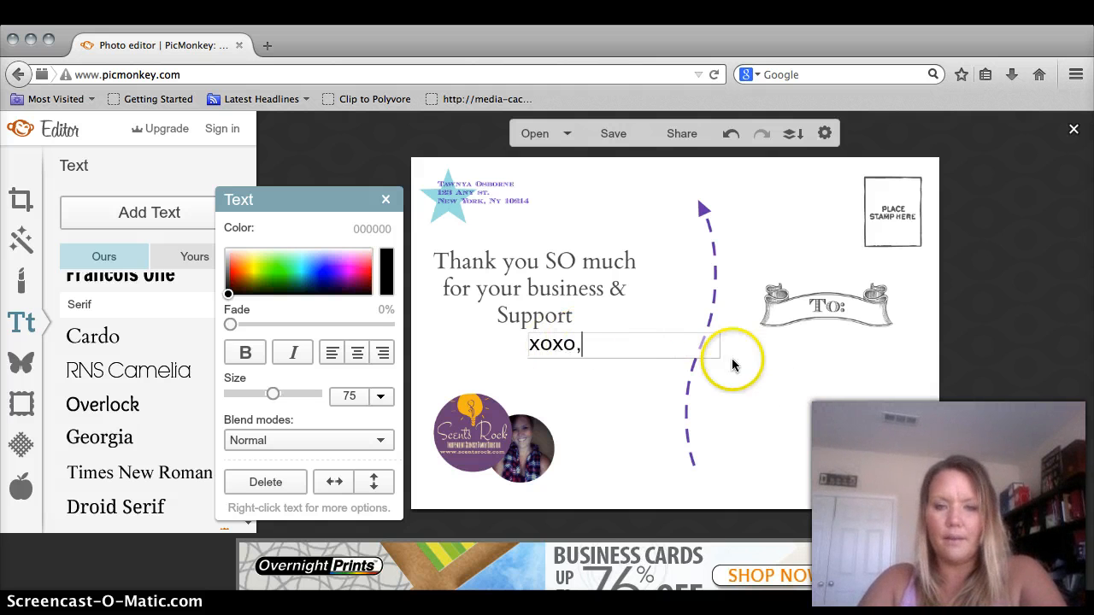
{"action": "left_click", "coordinate": [627, 390]}
{"action": "left_click_drag", "start_coordinate": [715, 344], "coordinate": [652, 349]}
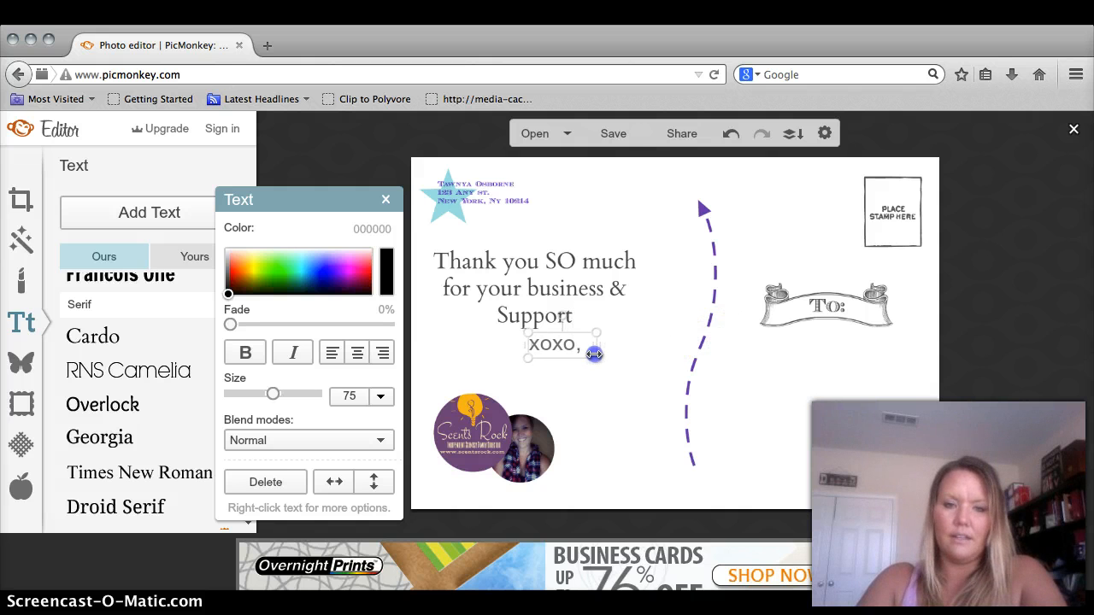
{"action": "left_click_drag", "start_coordinate": [560, 361], "coordinate": [588, 356]}
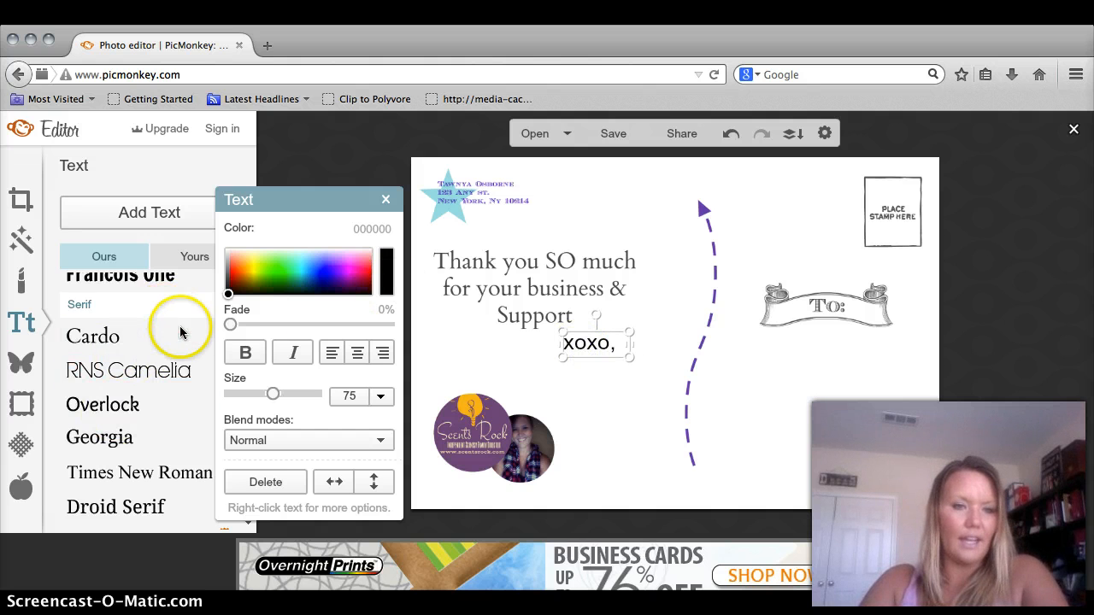
{"action": "left_click", "coordinate": [229, 274]}
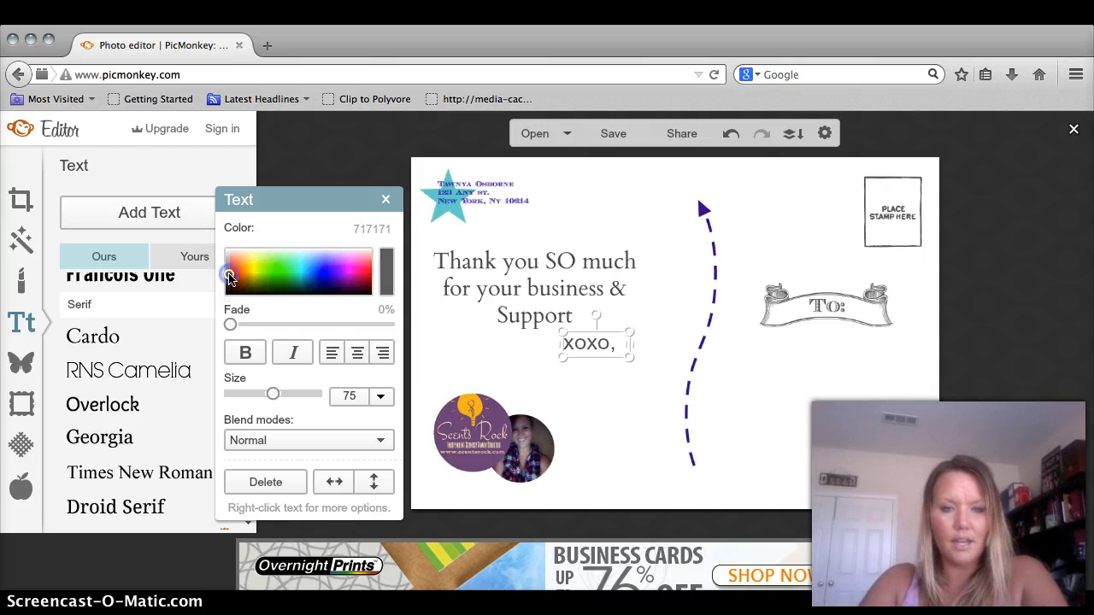
{"action": "left_click", "coordinate": [386, 199]}
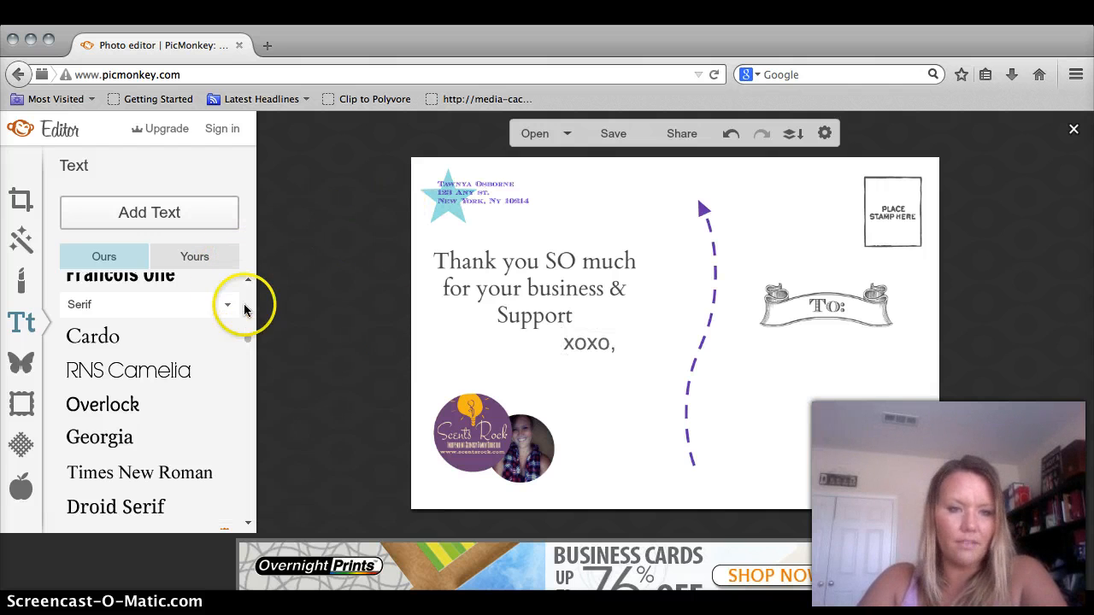
- Add a comma to make 'xoxo,' and set the sign-off in the EcuyerDAX font
{"action": "left_click_drag", "start_coordinate": [246, 333], "coordinate": [243, 288]}
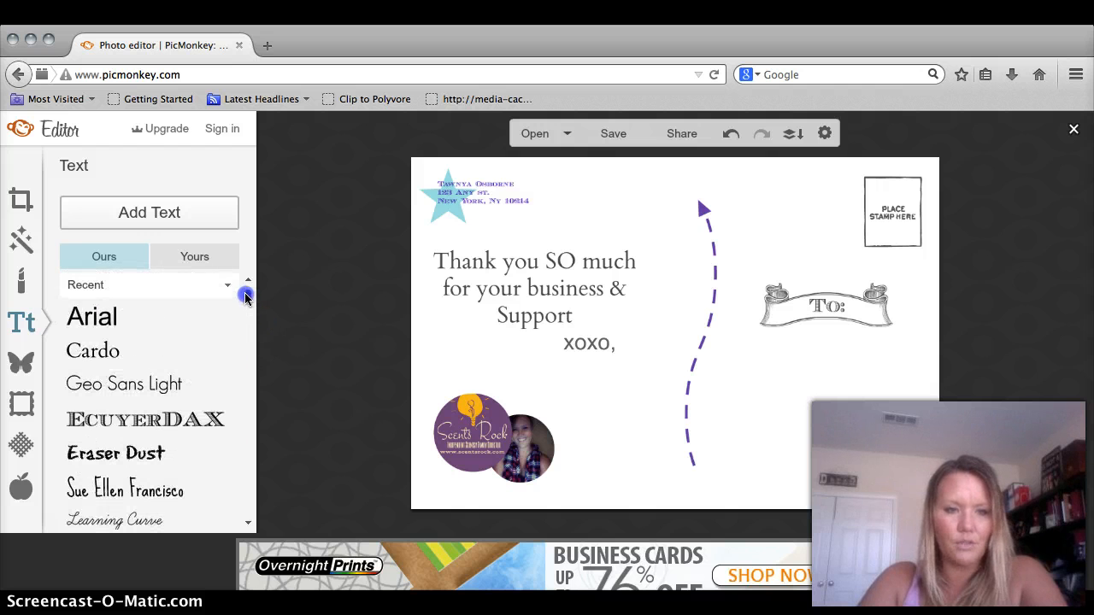
{"action": "left_click", "coordinate": [169, 421]}
{"action": "left_click", "coordinate": [606, 345]}
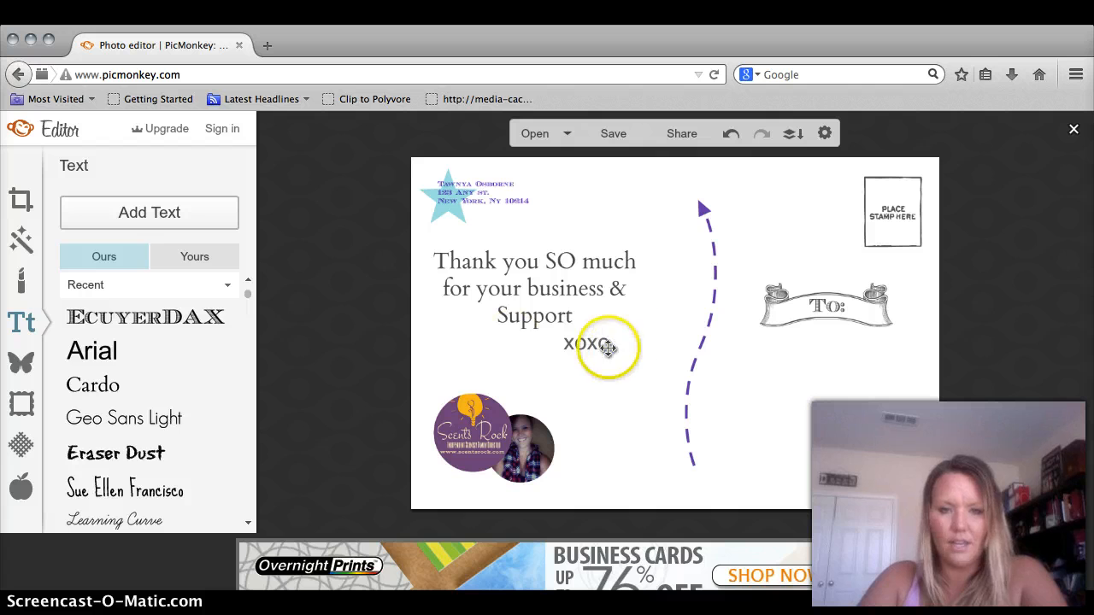
{"action": "type", "text": ","}
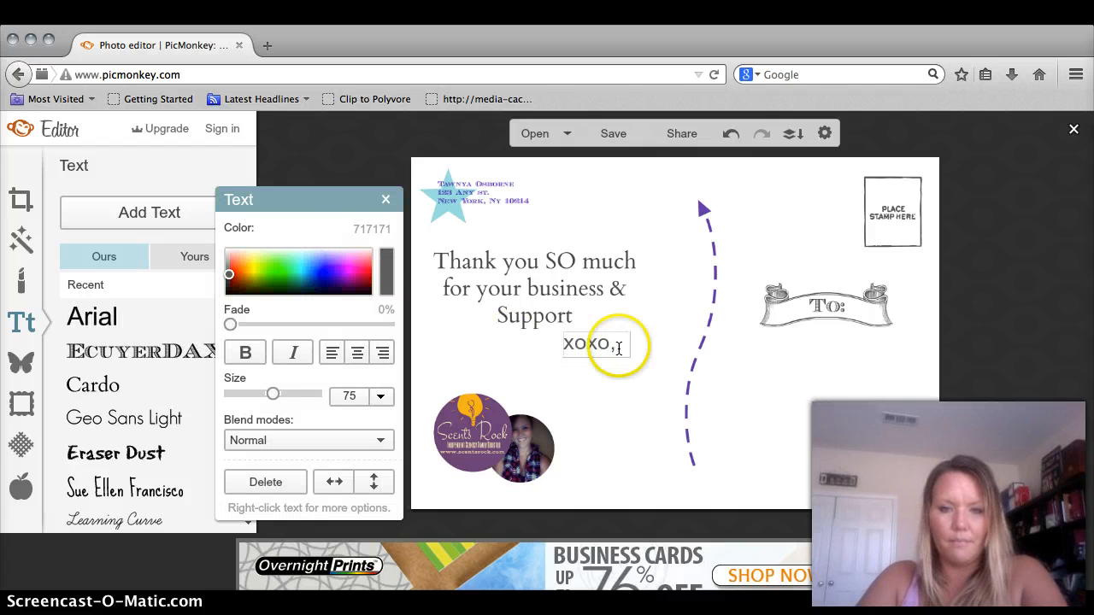
{"action": "left_click_drag", "start_coordinate": [616, 346], "coordinate": [591, 345]}
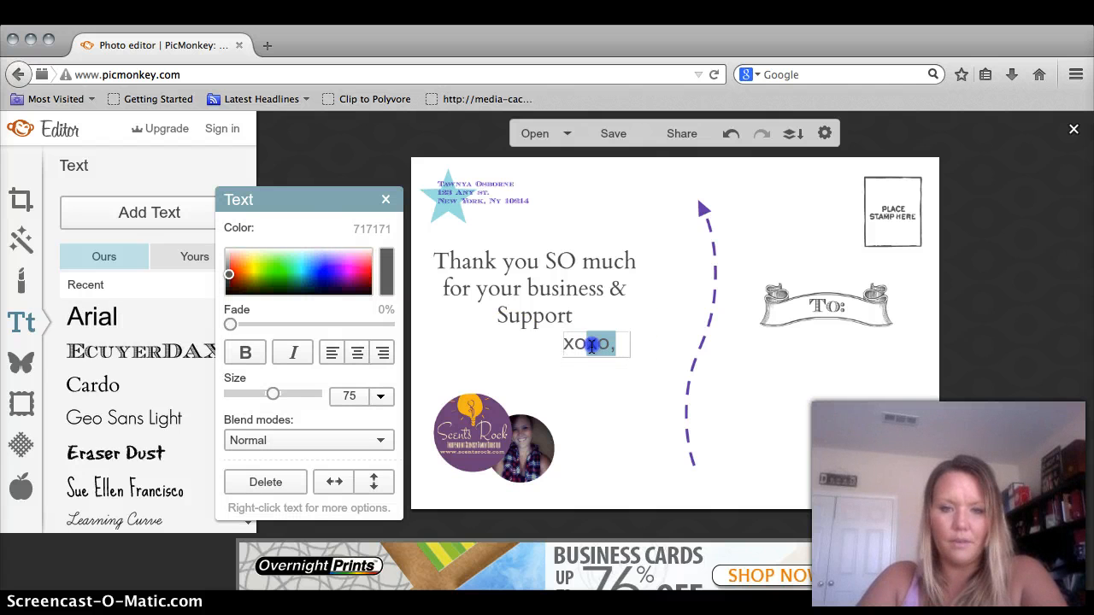
{"action": "left_click", "coordinate": [183, 353]}
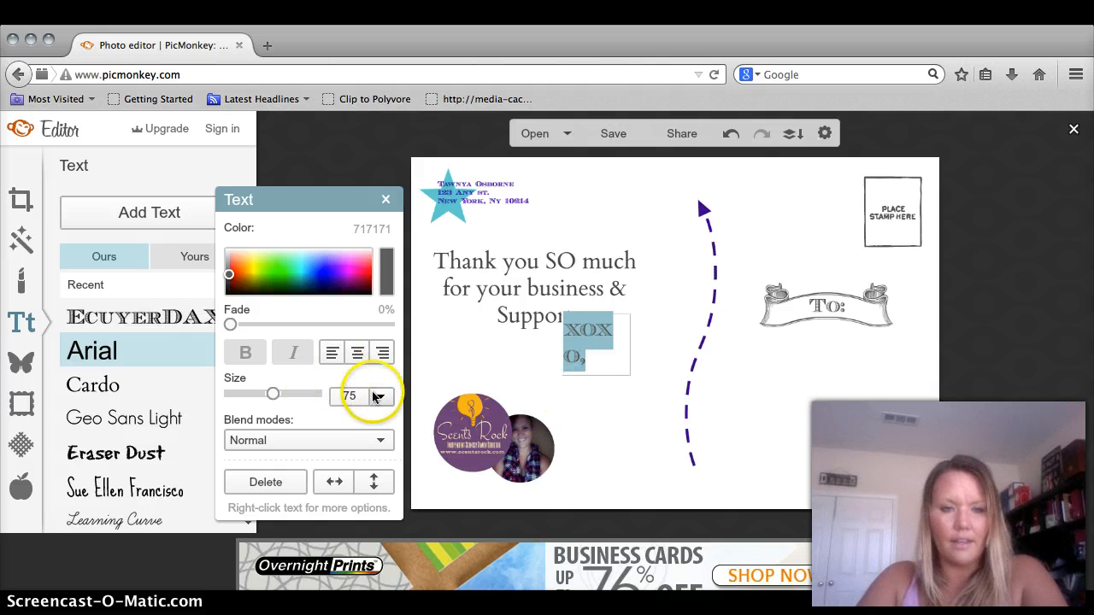